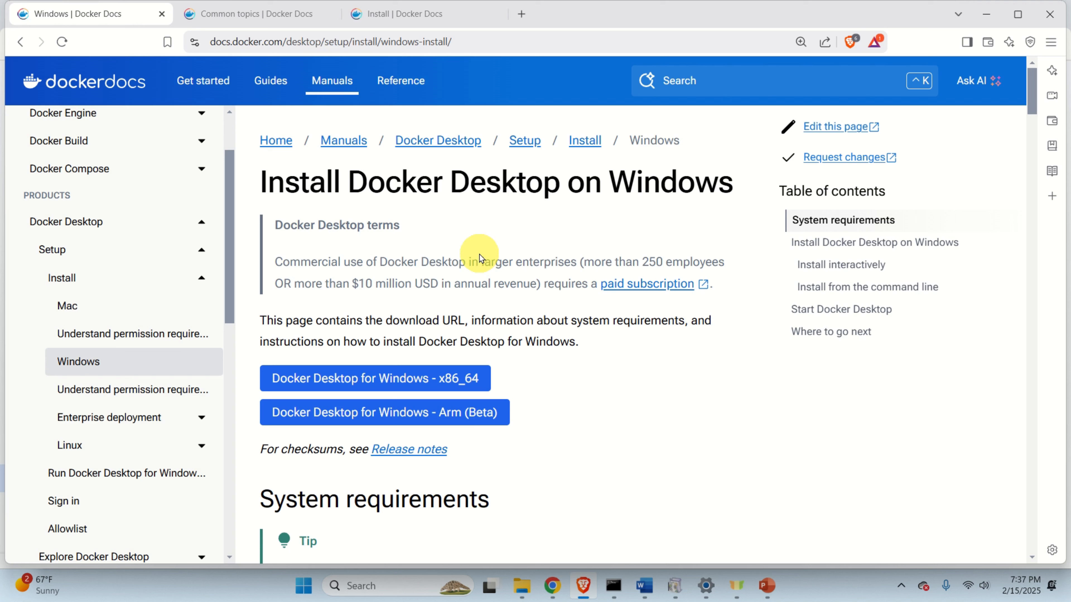
Switch to the 'Install | Docker Docs' tab to view the Docker Engine install page.
click(428, 17)
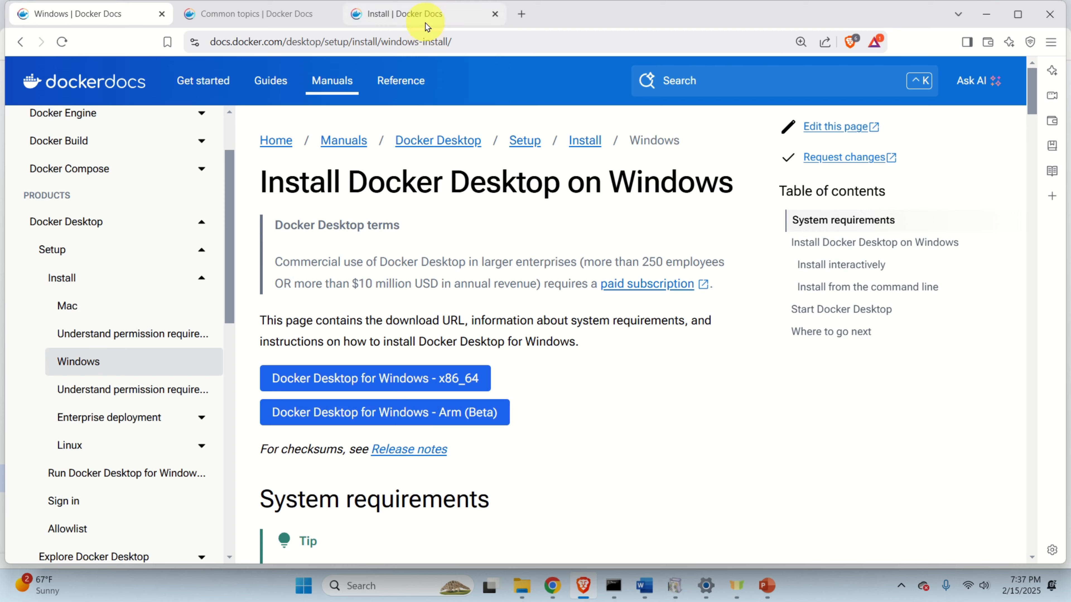
Highlight 'Docker Engine' in the page title, then return to the 'Windows | Docker Docs' tab.
drag(353, 179, 543, 182)
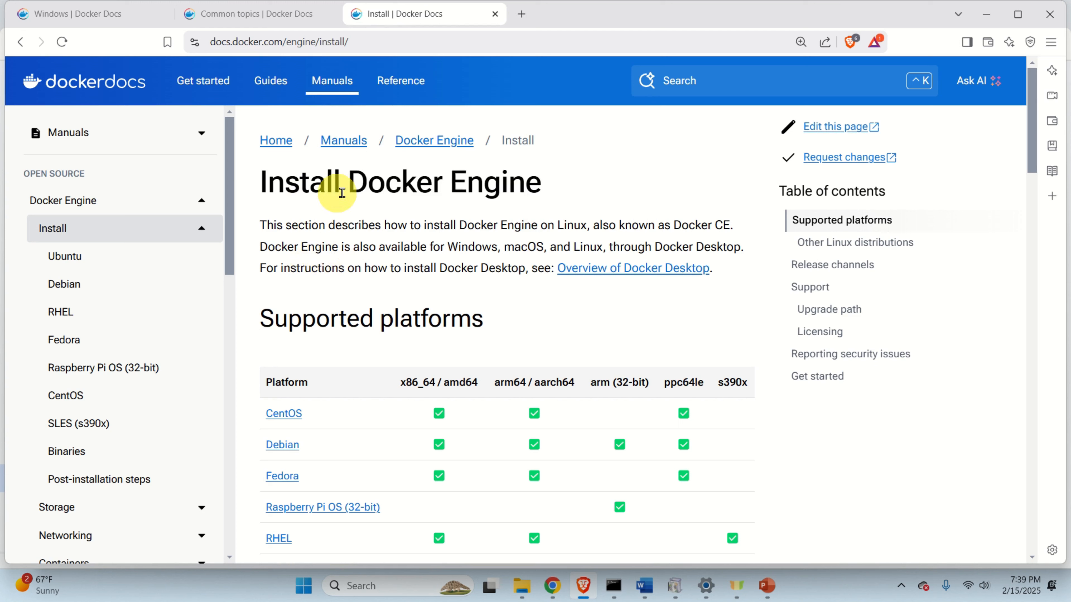
drag(349, 190, 540, 184)
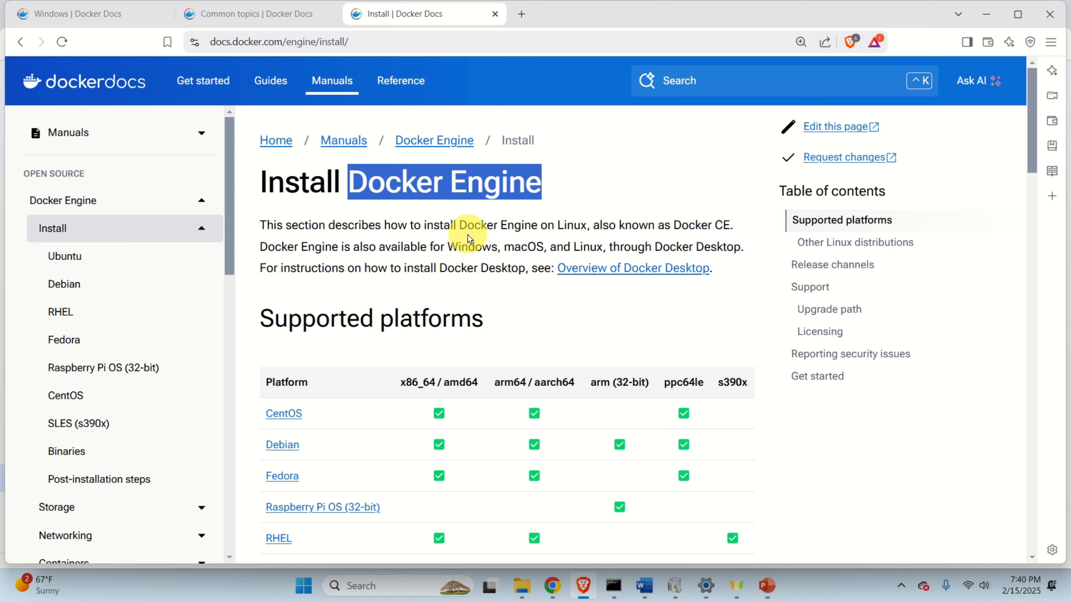
click(119, 14)
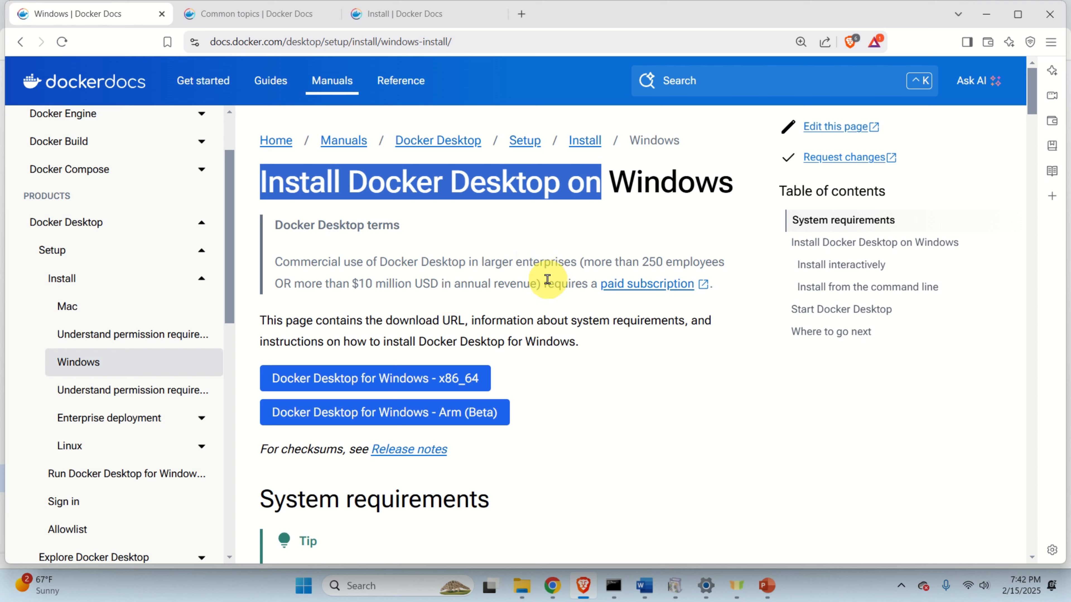
Review the system requirements, highlight 'WSL version 1.1.3.0 or later', and bring up Start.
scroll(537, 280, down, 8)
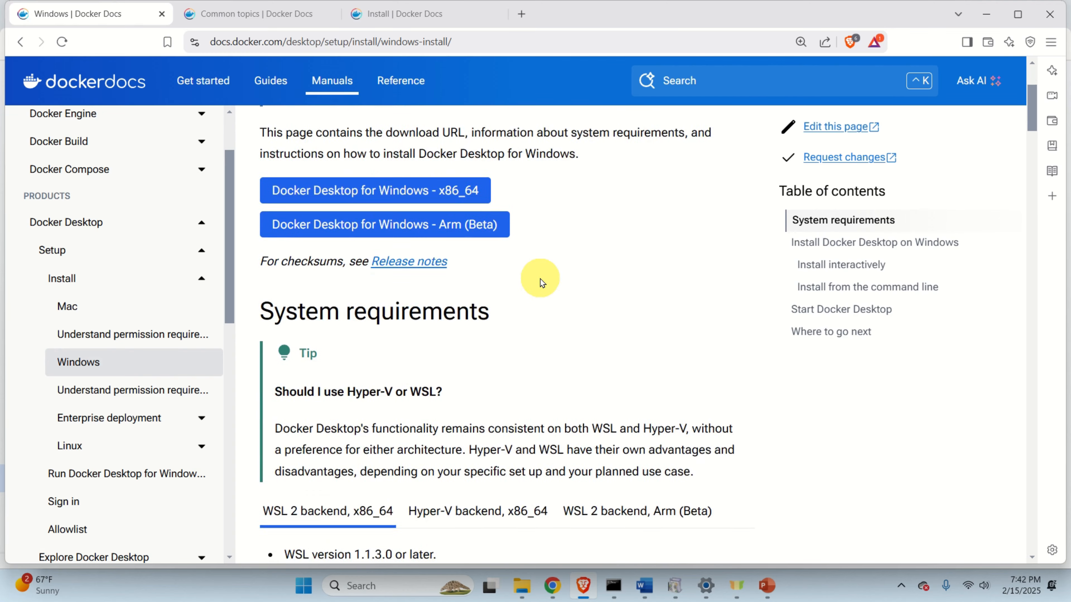
scroll(538, 281, down, 10)
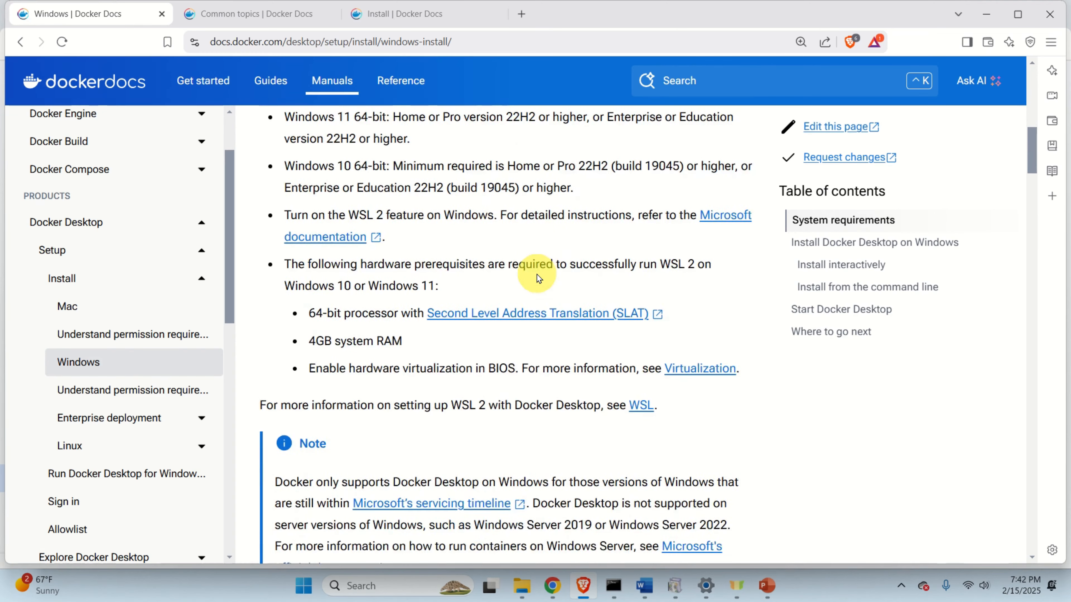
scroll(539, 279, down, 9)
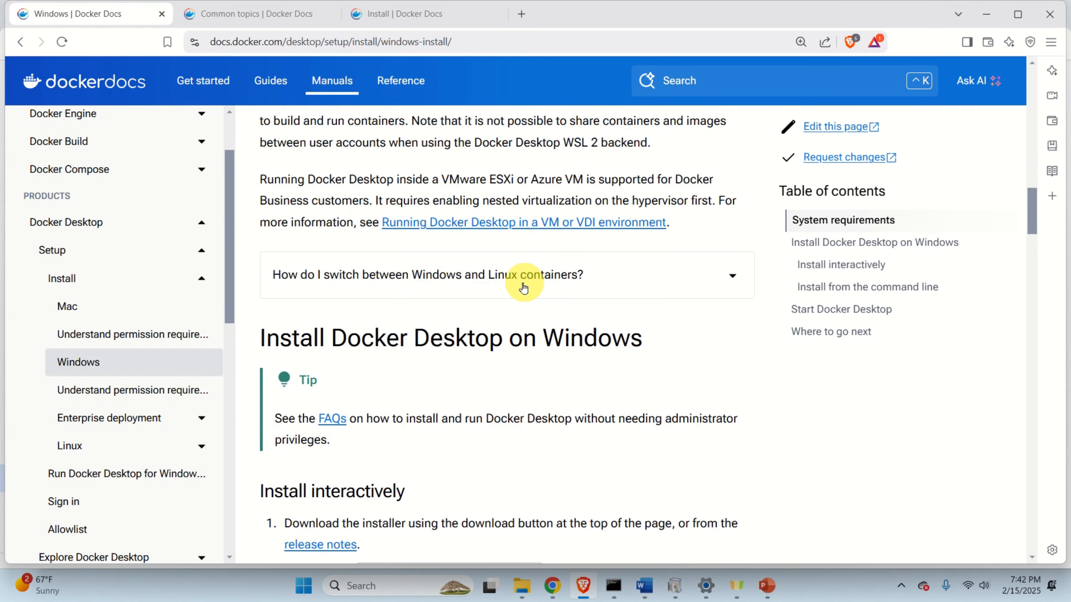
scroll(502, 324, down, 5)
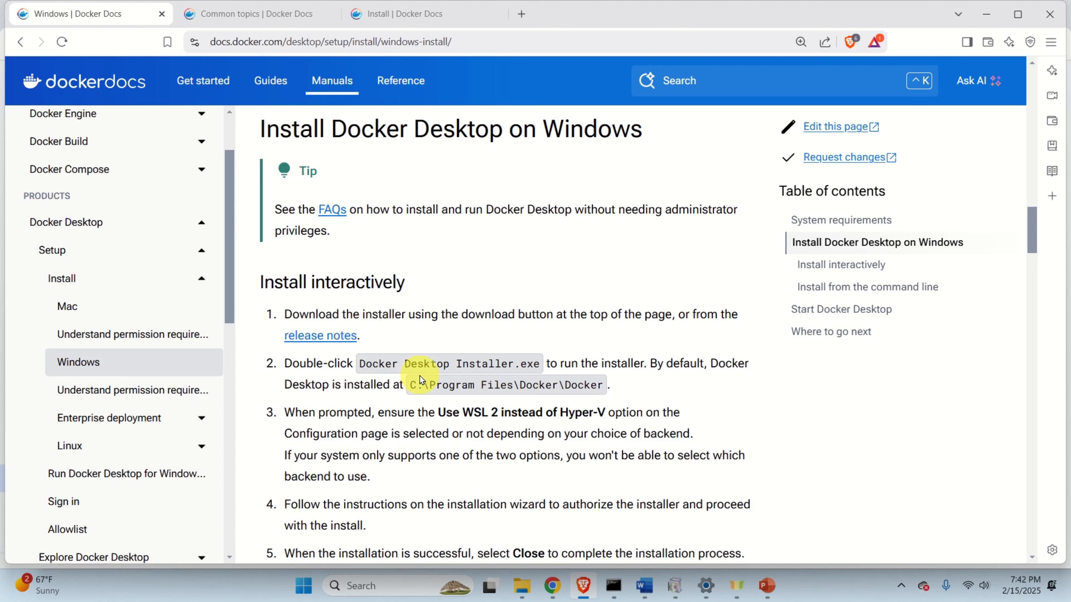
scroll(654, 379, up, 10)
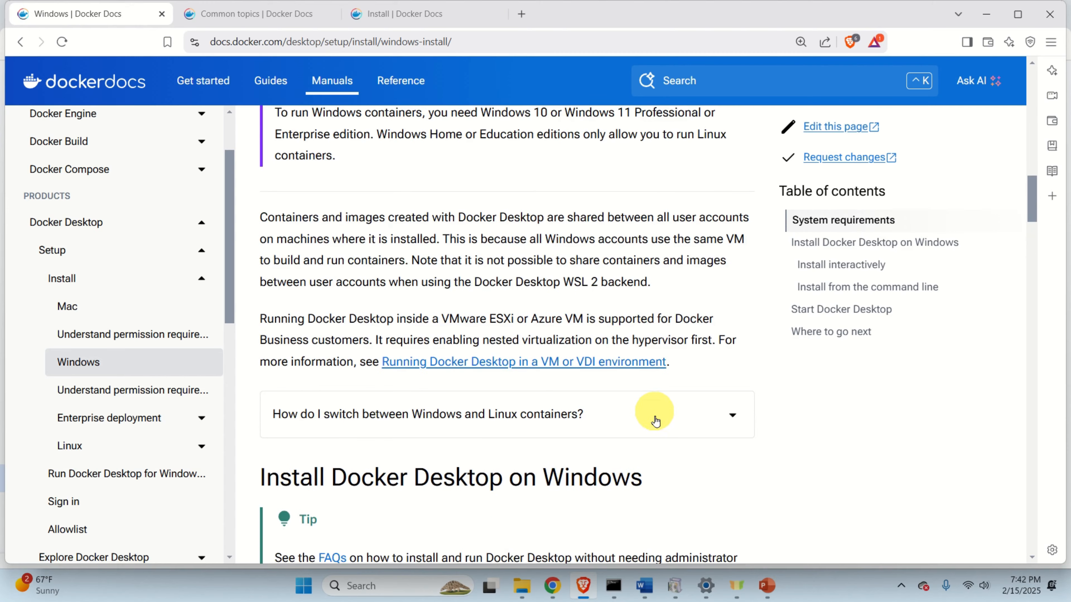
scroll(673, 429, up, 10)
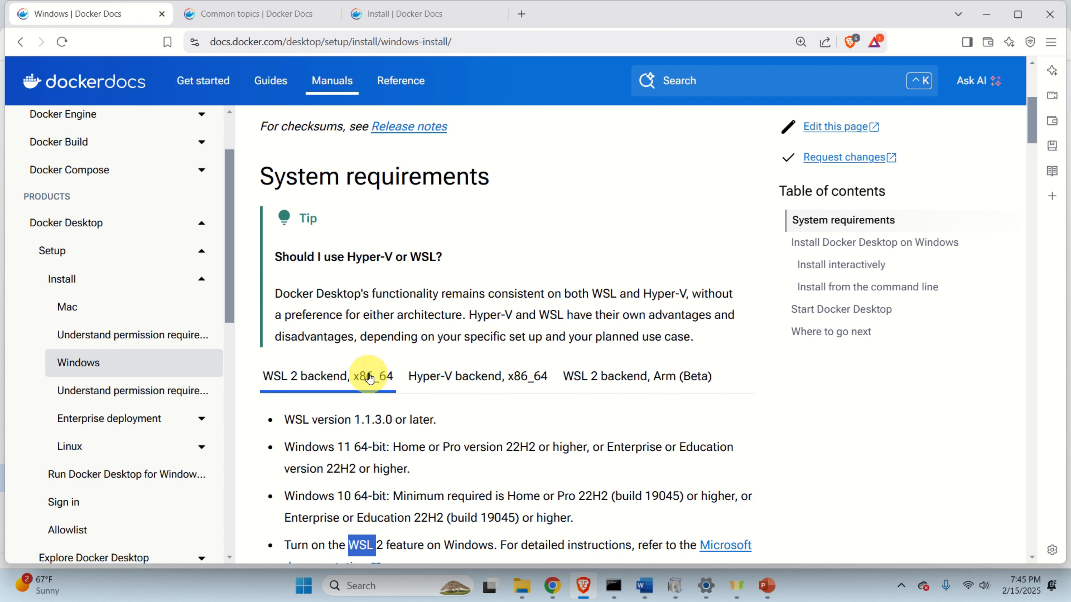
scroll(380, 373, down, 3)
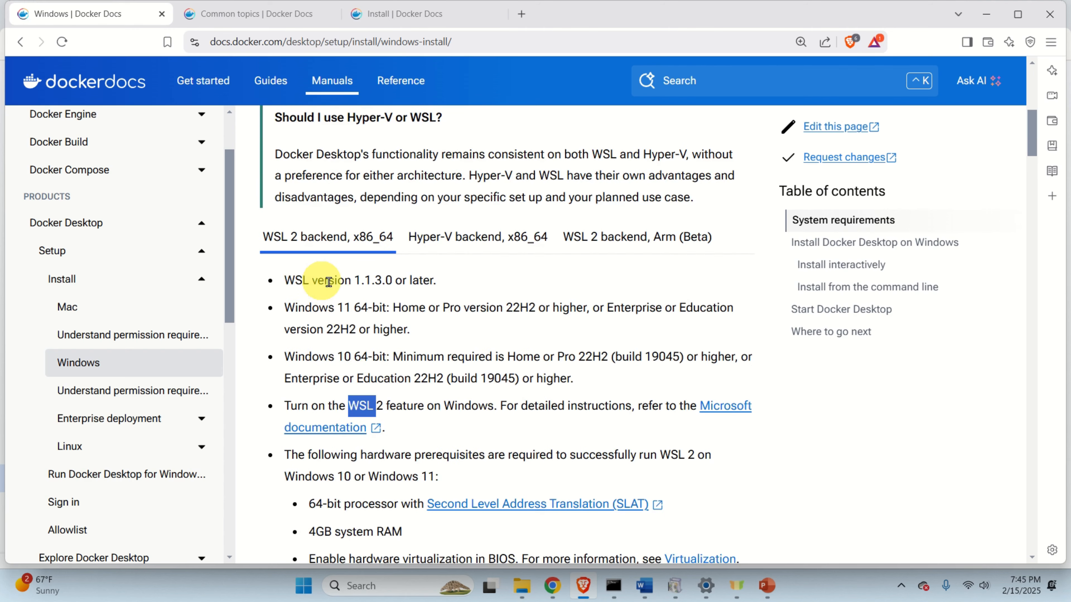
drag(438, 280, 286, 283)
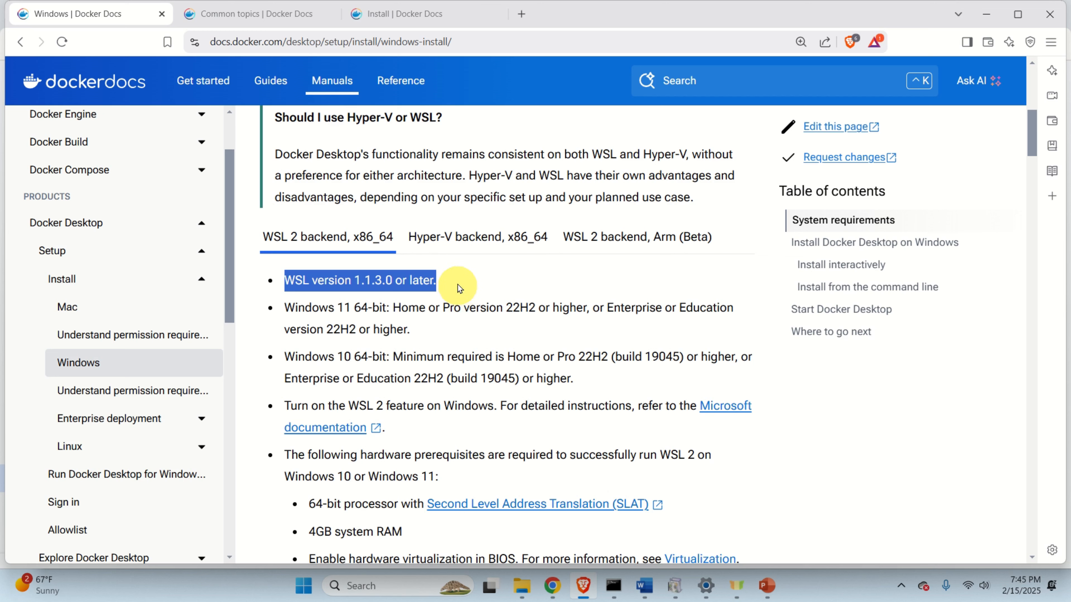
click(304, 586)
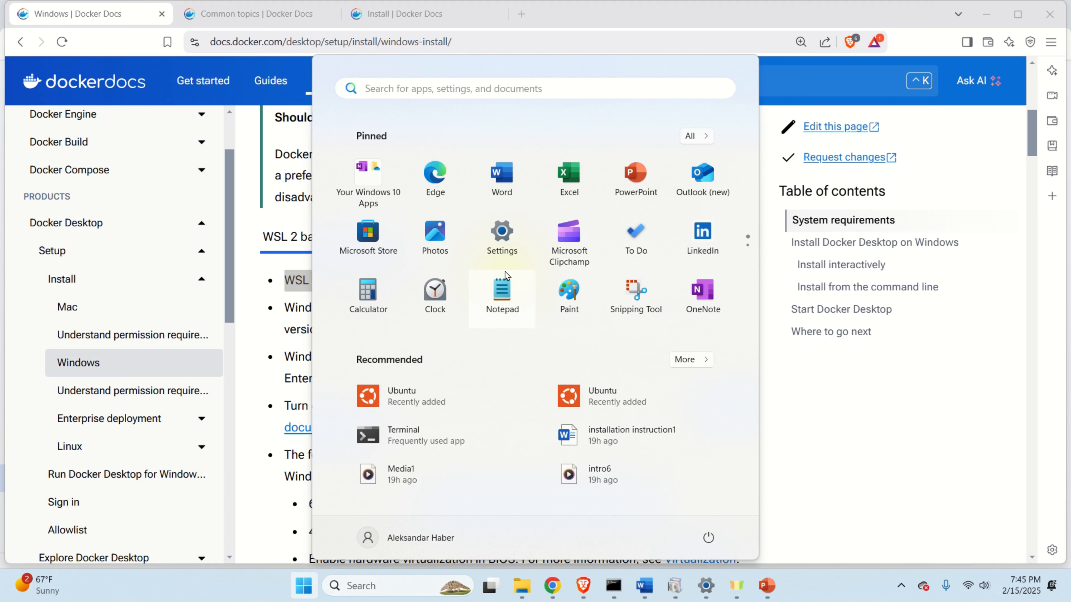
Run Windows PowerShell as administrator, maximize it, and enter wsl --install at the prompt.
text(power)
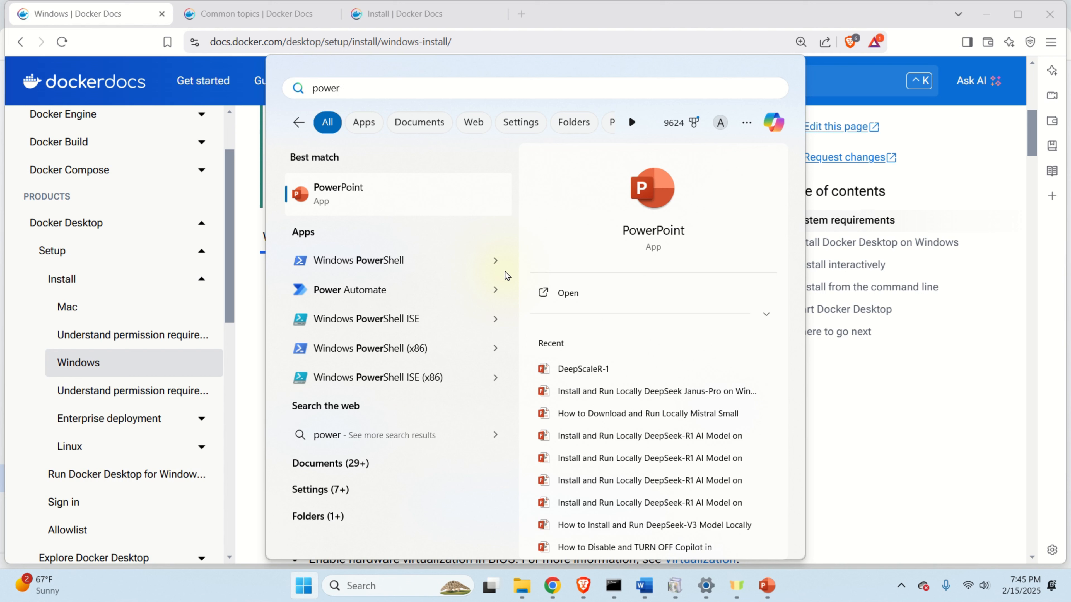
right_click(413, 263)
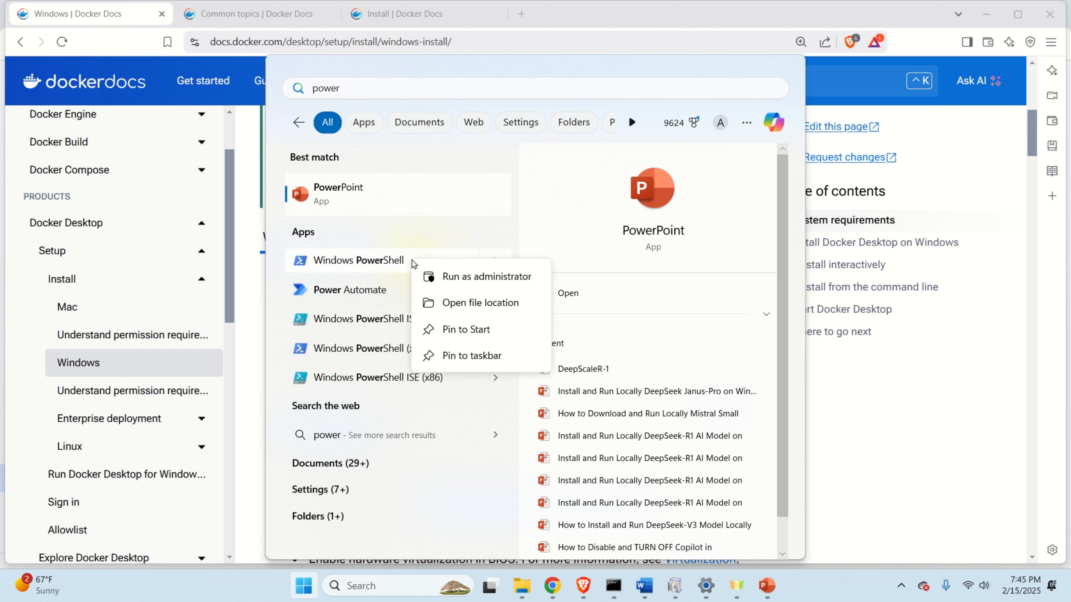
click(469, 282)
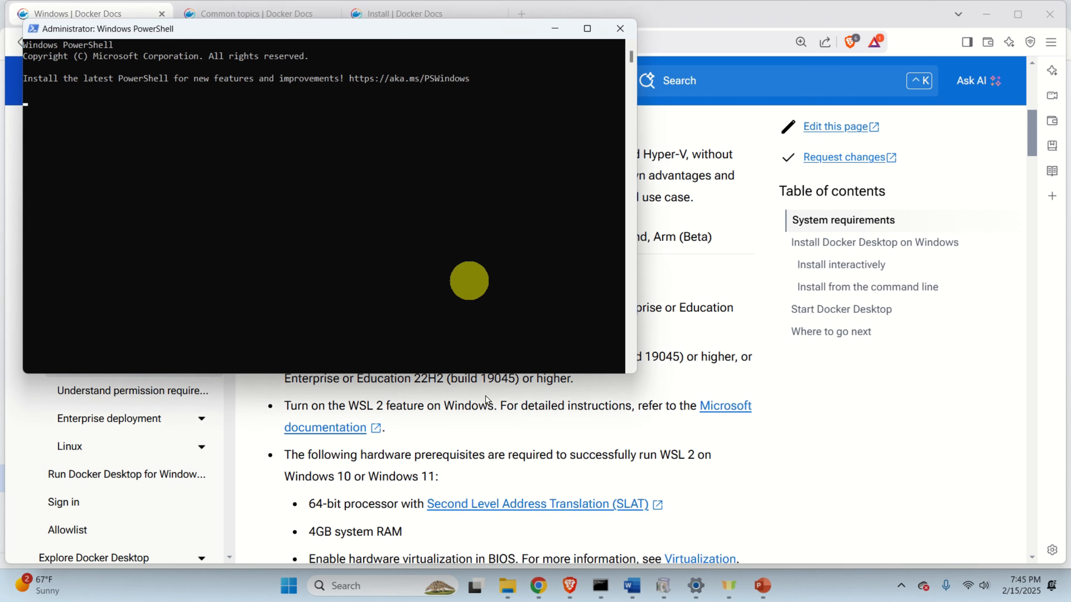
ctrl+scroll(343, 151, up, 3)
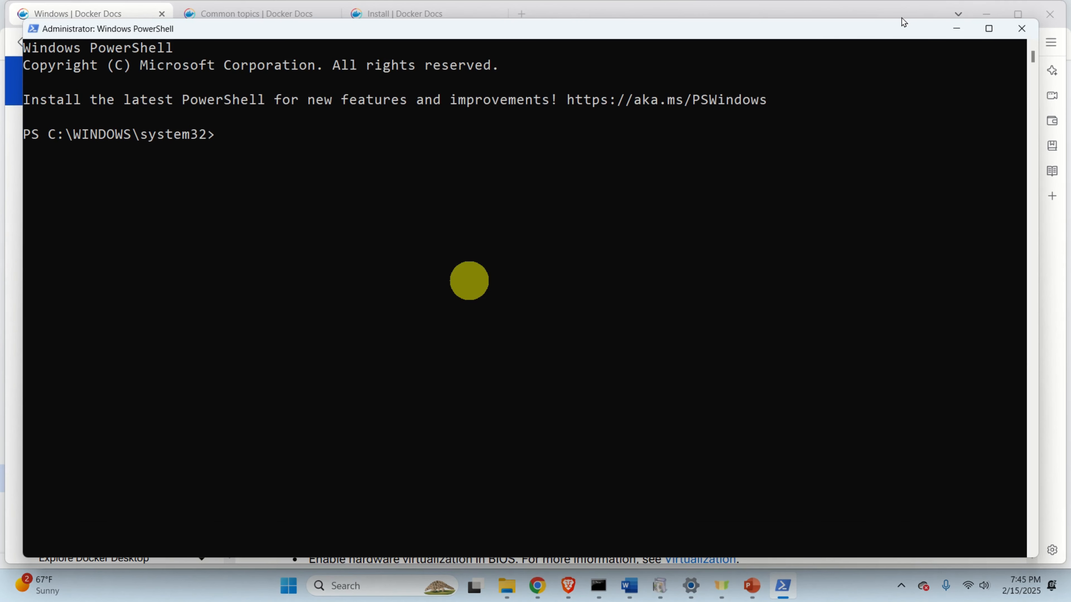
click(988, 28)
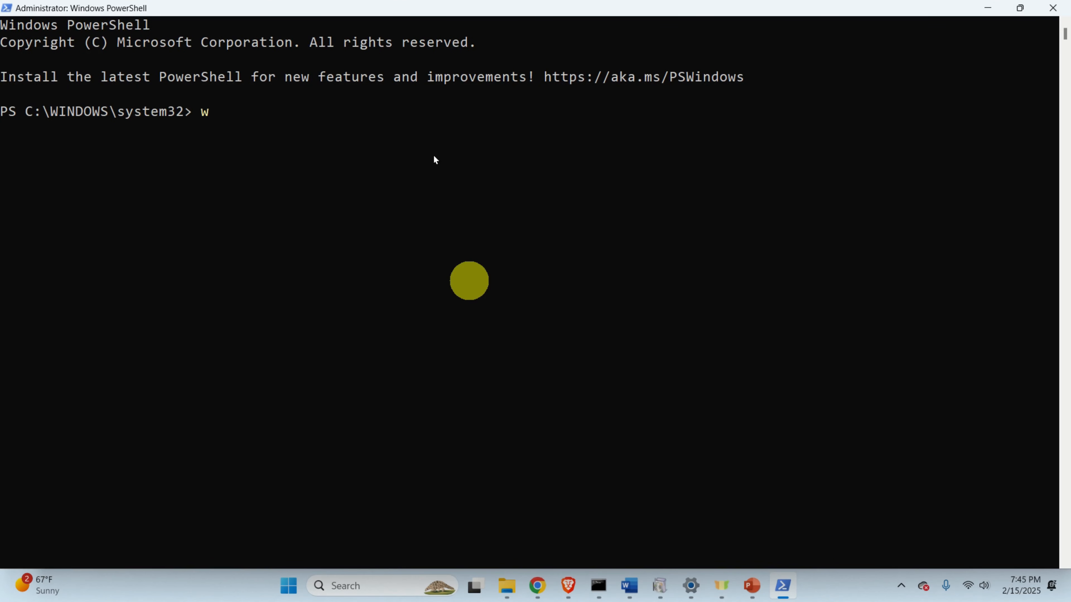
scroll(434, 155, up, 2)
text(s)
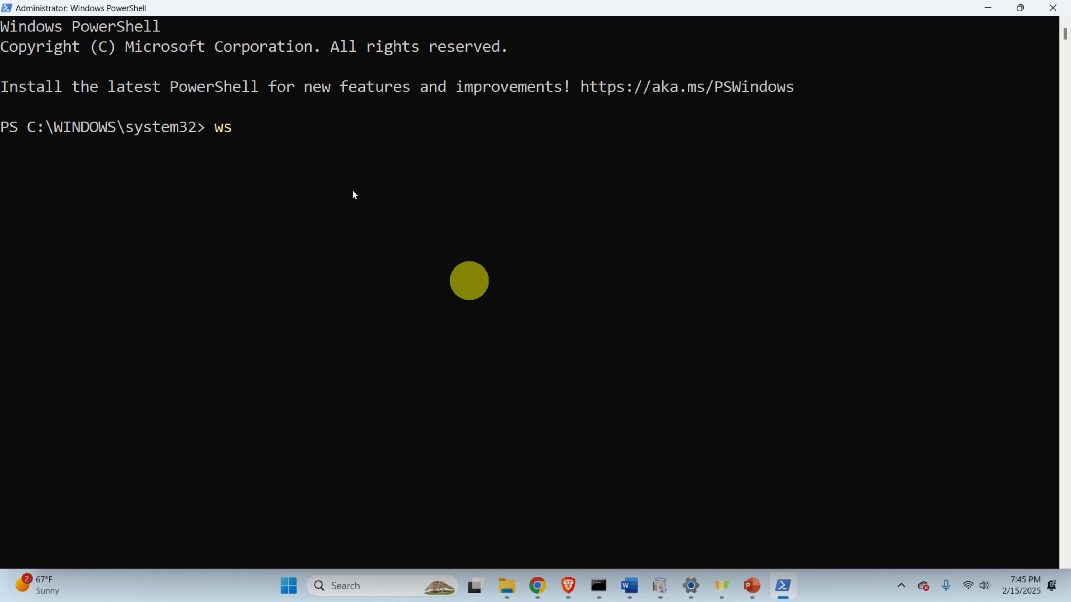
text(l --install)
key(BackSpace)
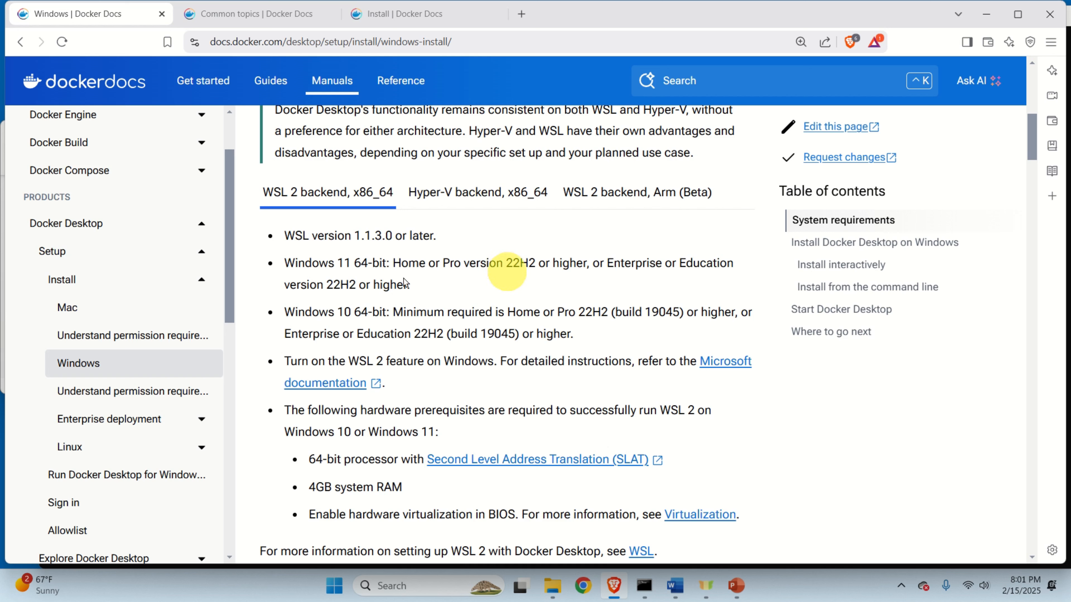
Highlight the Windows 11 22H2-or-higher requirement, then search Start for 'sett'.
triple_click(343, 266)
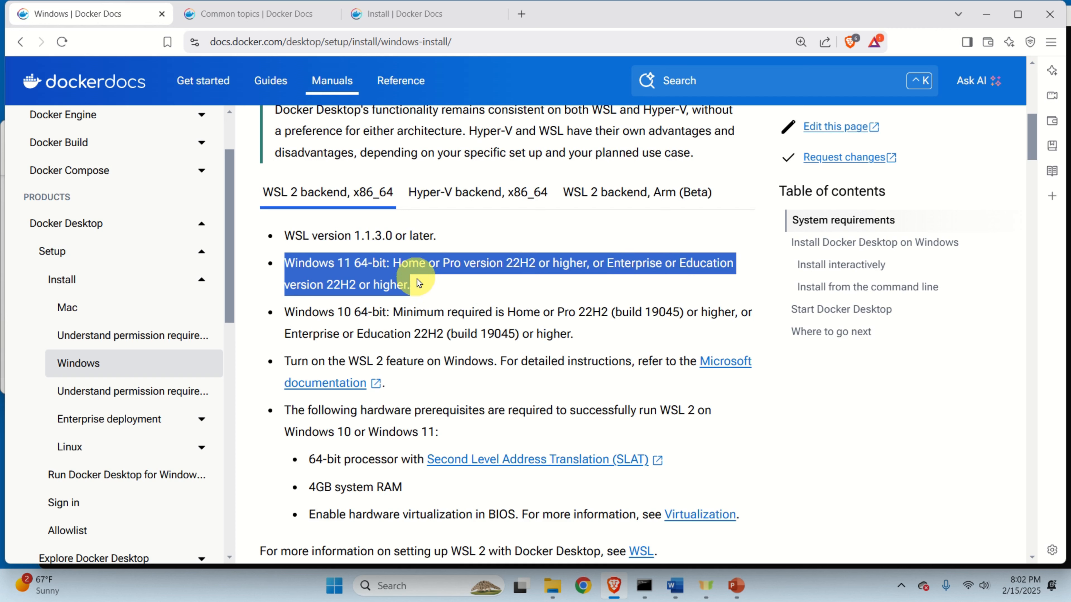
click(336, 595)
text(sett)
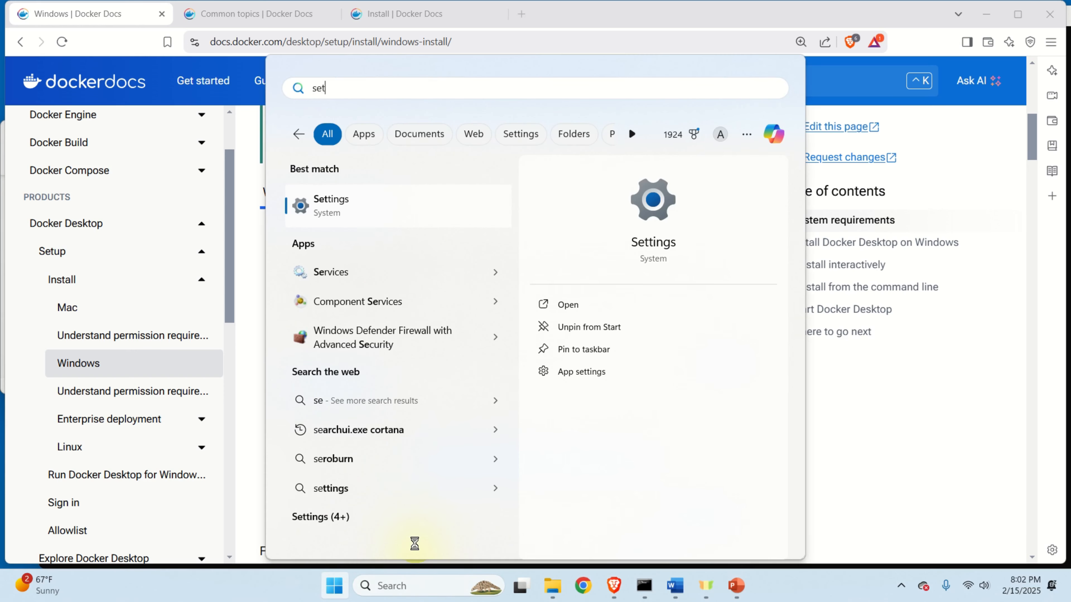
Open the About page under Settings > System.
click(358, 206)
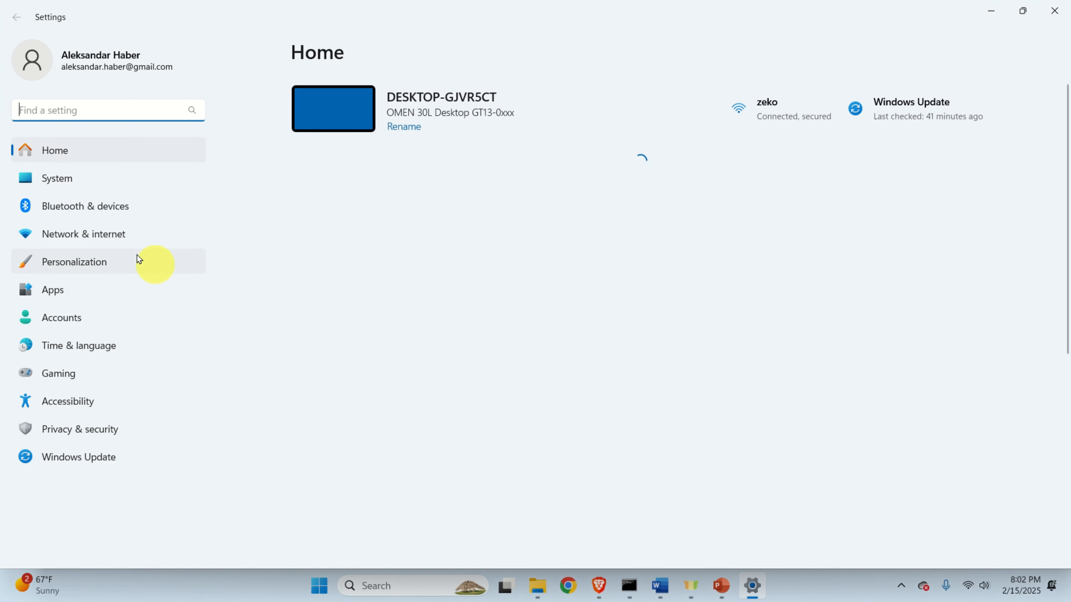
click(79, 186)
scroll(400, 280, down, 10)
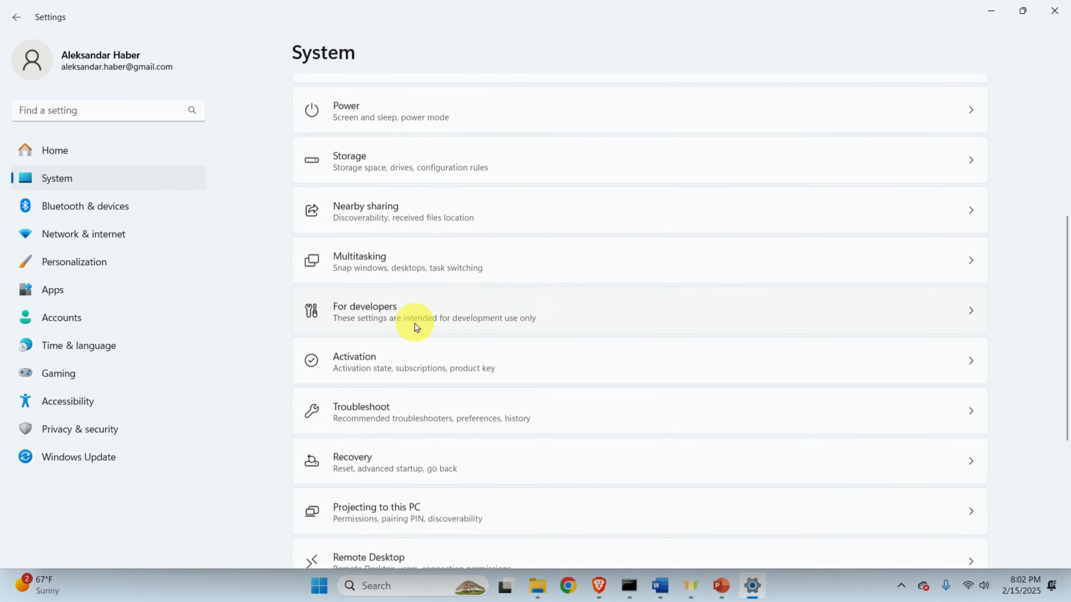
click(403, 532)
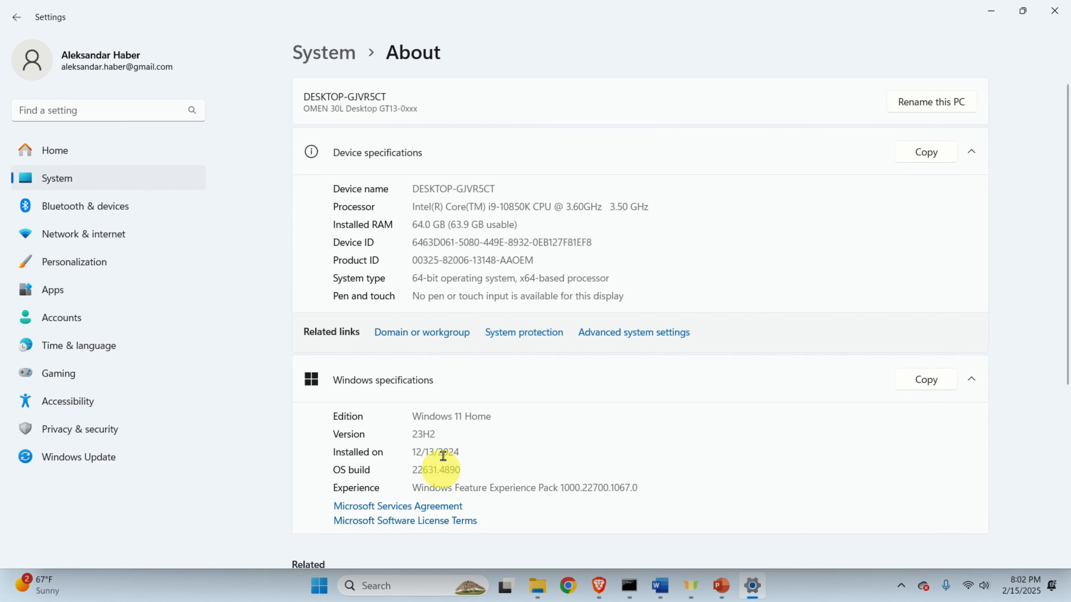
scroll(450, 431, down, 4)
scroll(440, 371, up, 4)
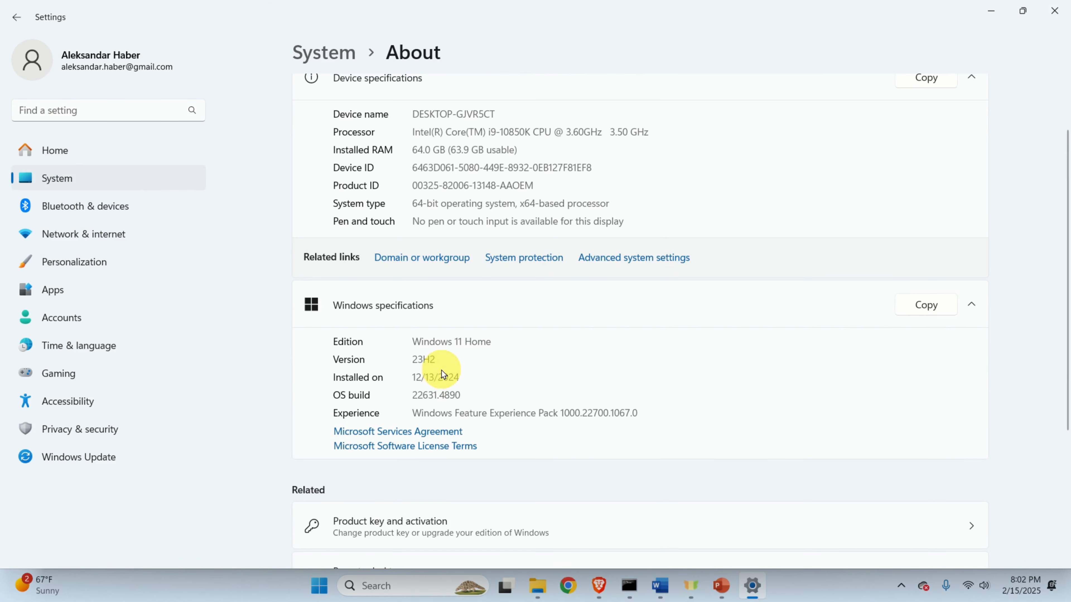
Highlight the Windows 11 Home edition, version 23H2, and Installed on date values.
double_click(416, 416)
click(424, 417)
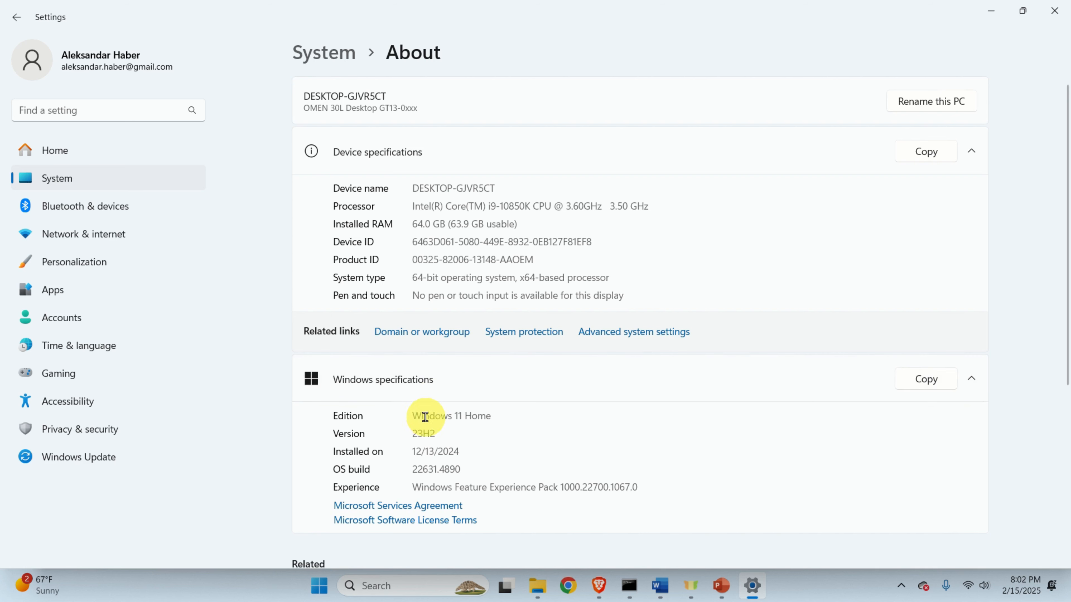
double_click(421, 432)
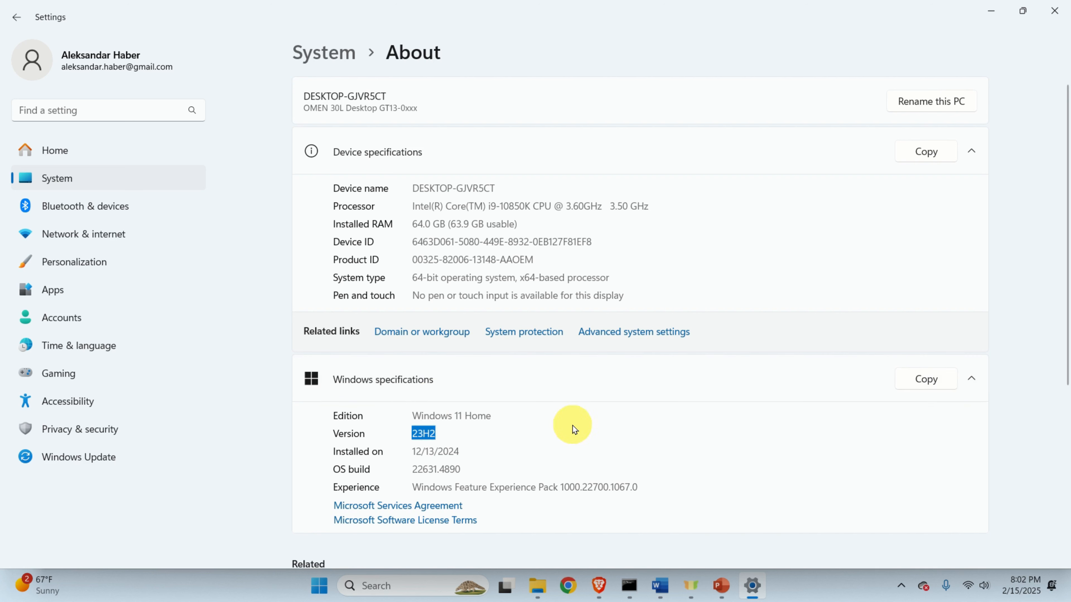
click(484, 438)
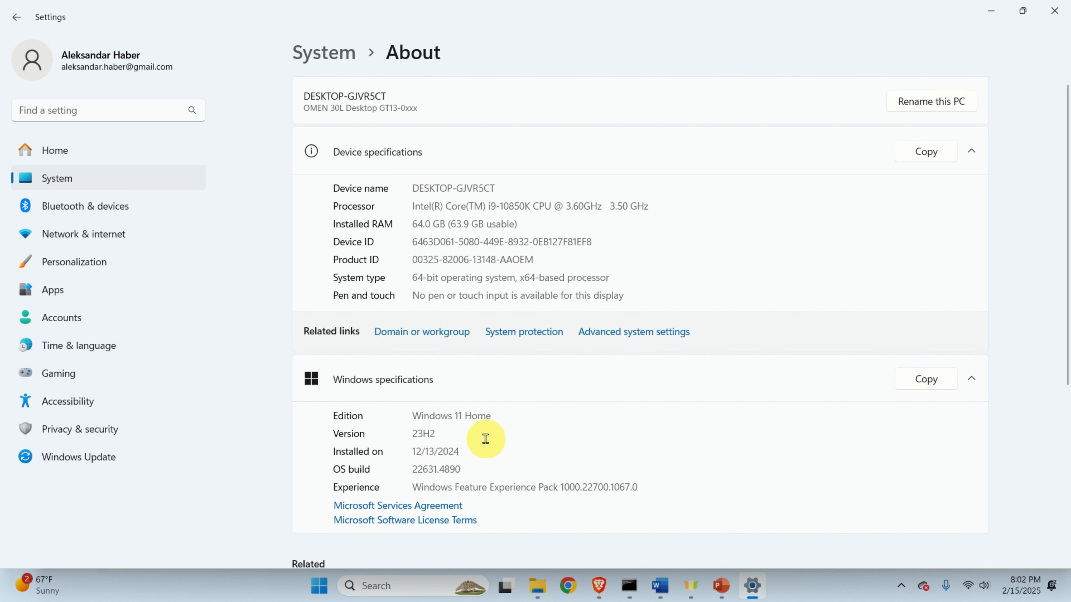
drag(454, 443, 375, 438)
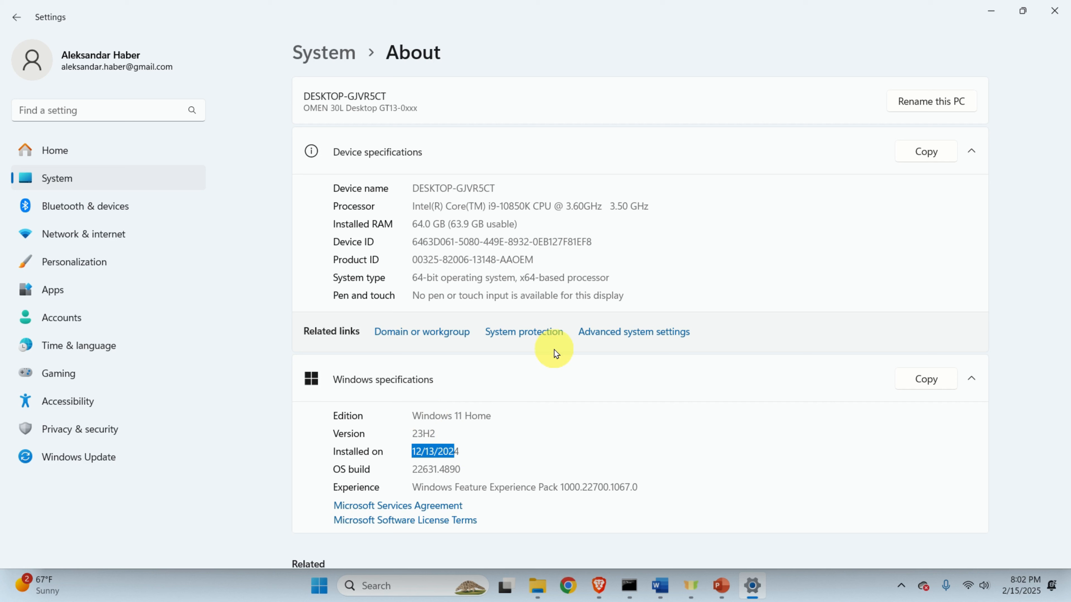
drag(412, 431, 433, 431)
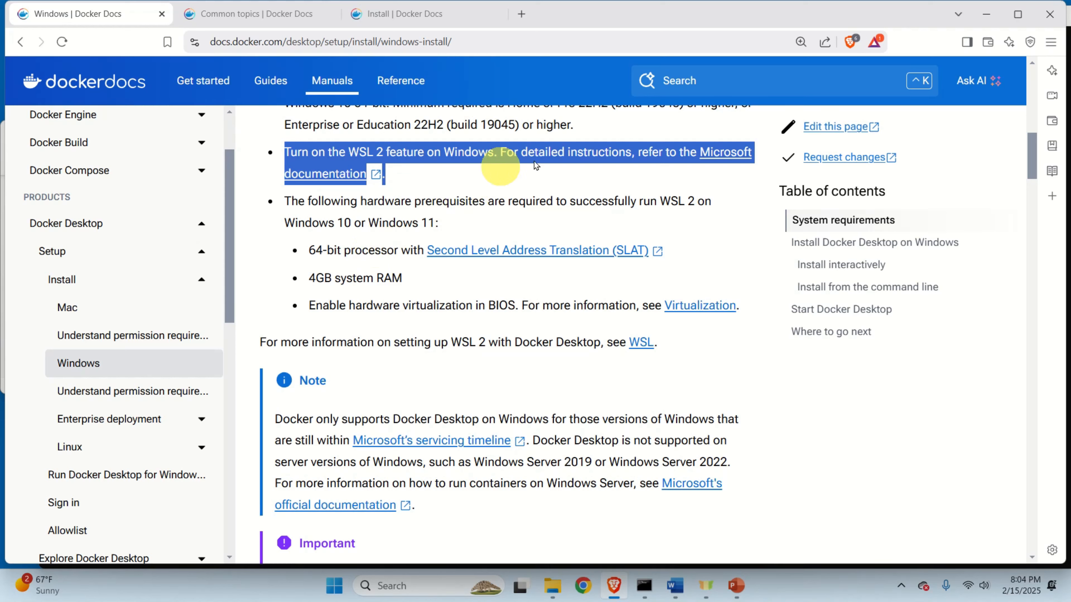
Open Microsoft's WSL install documentation in a new tab and look through it.
click(618, 171)
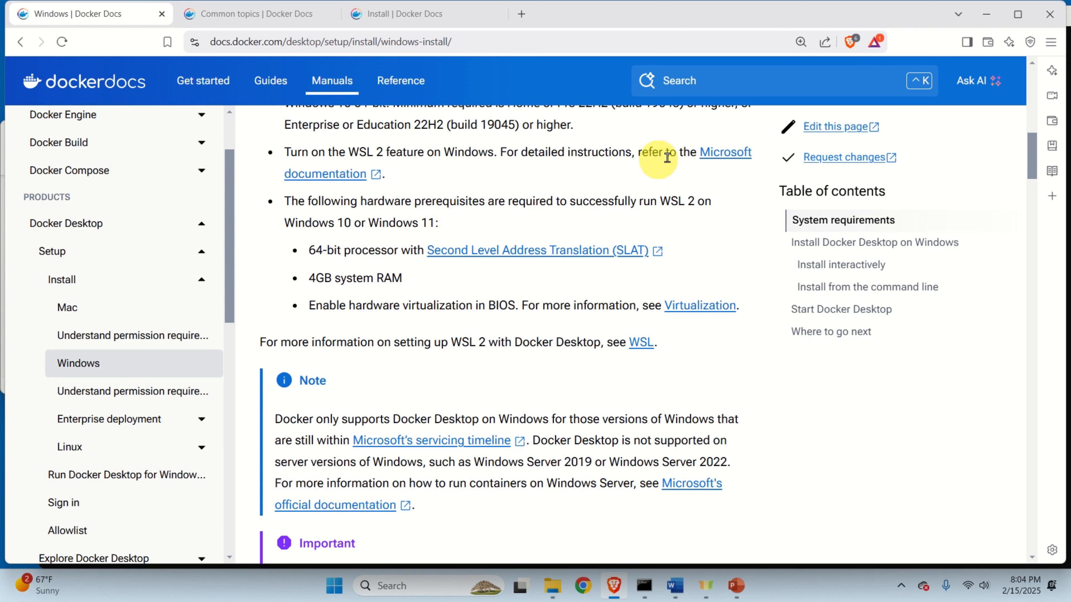
right_click(714, 156)
click(752, 165)
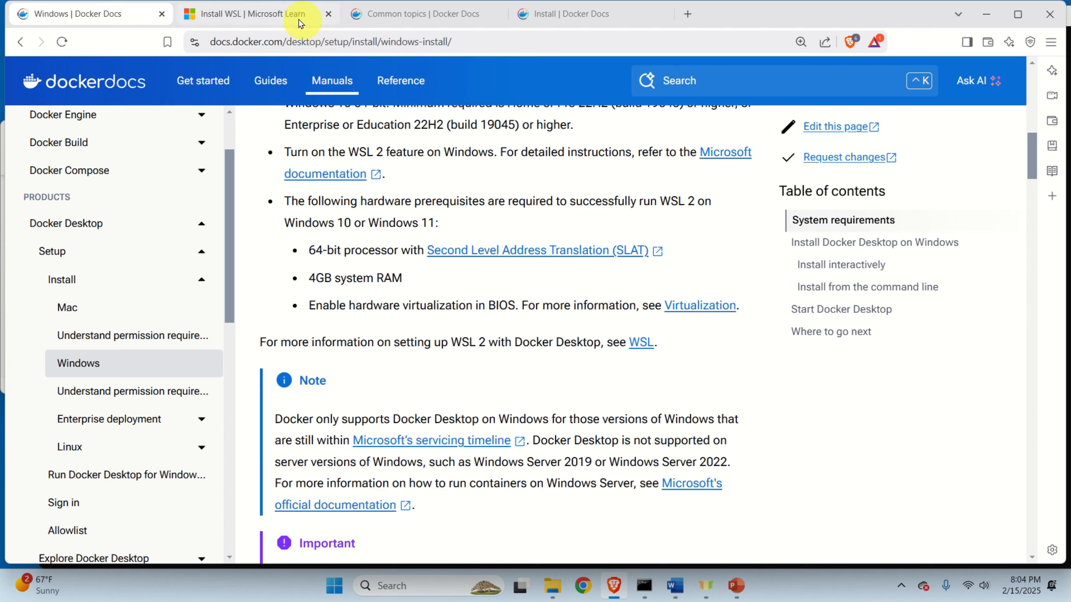
click(297, 15)
scroll(497, 313, down, 1)
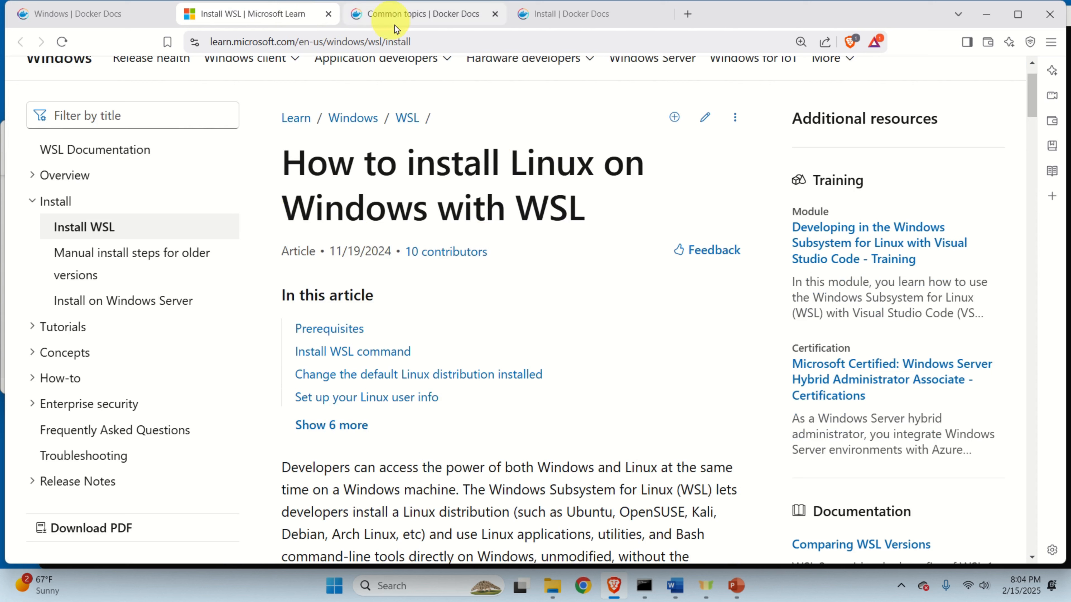
Return to the Virtualization troubleshooting section and open the BIOS virtualization guide in a new tab.
click(403, 17)
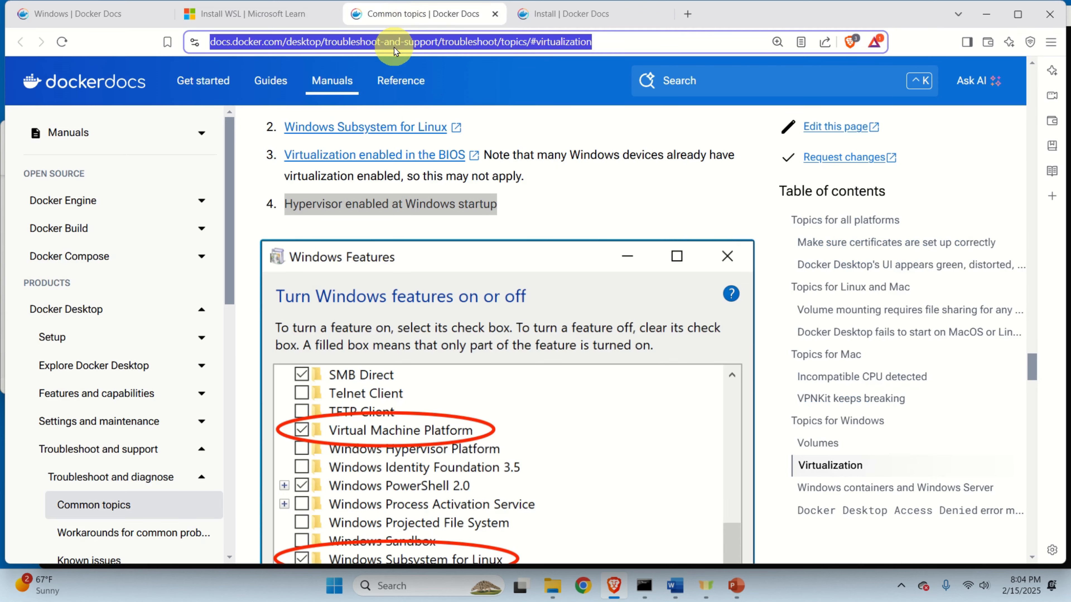
click(137, 15)
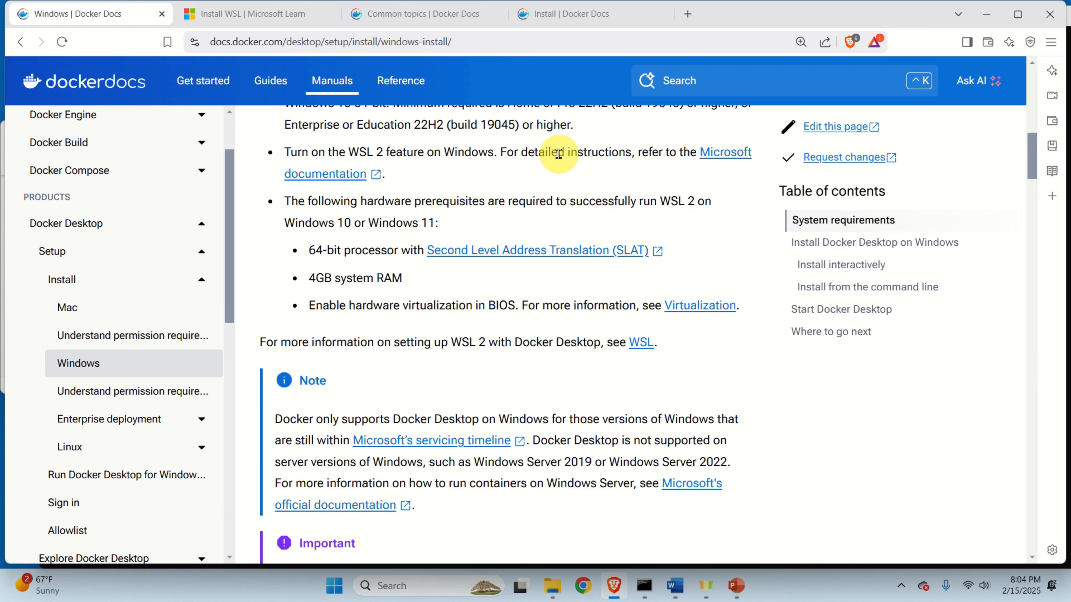
click(425, 19)
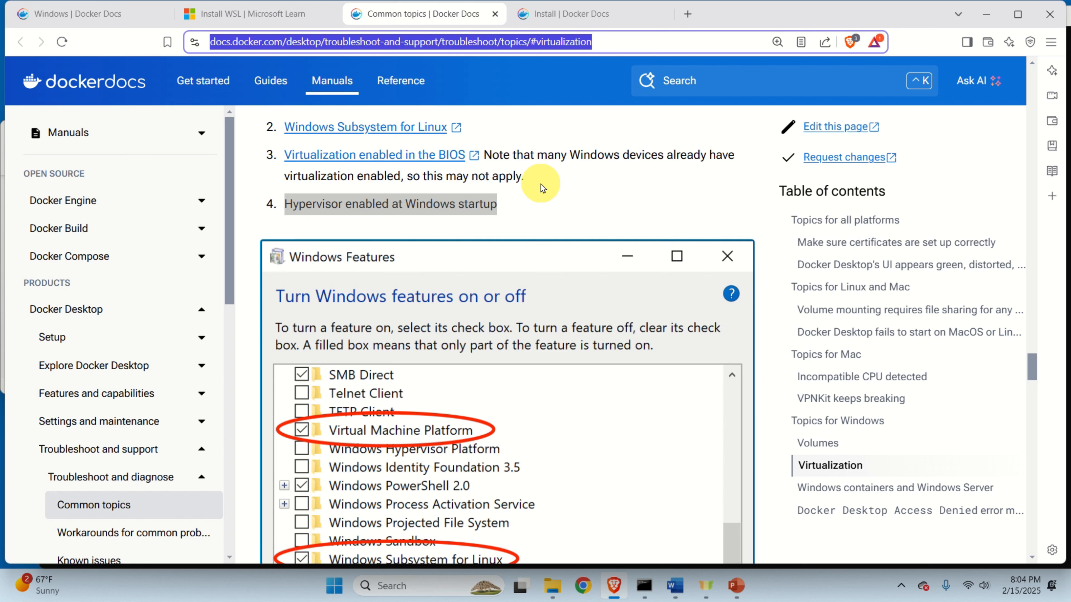
right_click(460, 151)
click(513, 163)
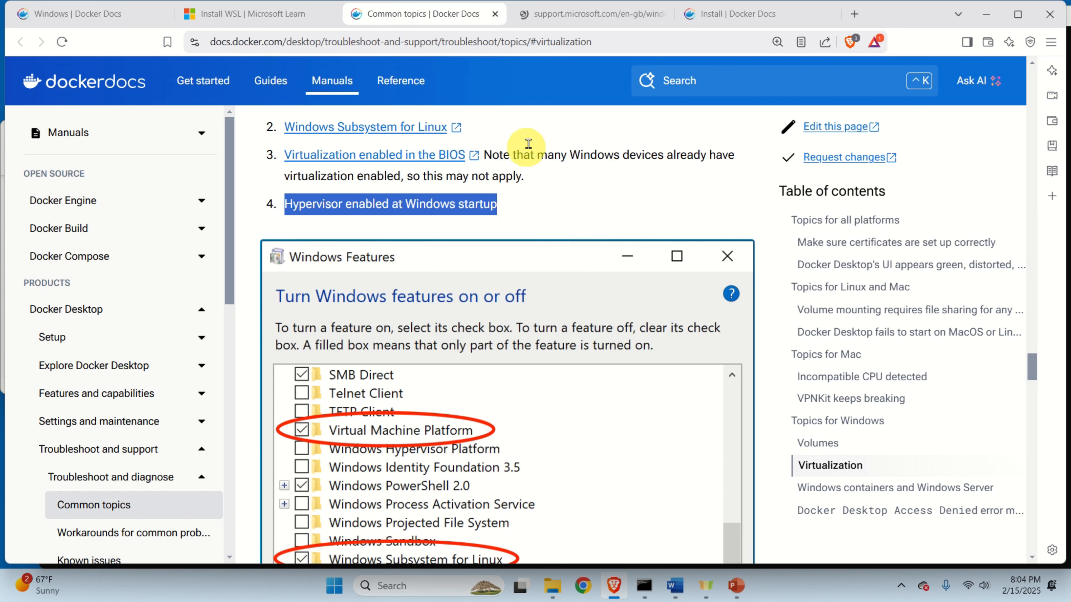
On Microsoft Support's virtualization guide, expand the 'Make changes in the UEFI (or BIOS)' step.
click(592, 14)
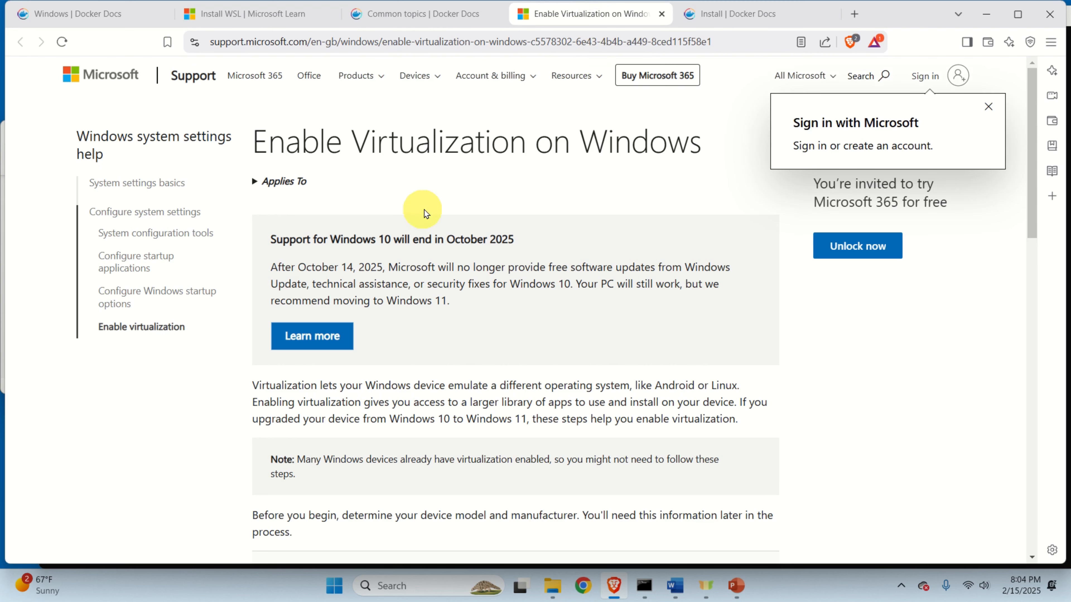
scroll(439, 208, down, 5)
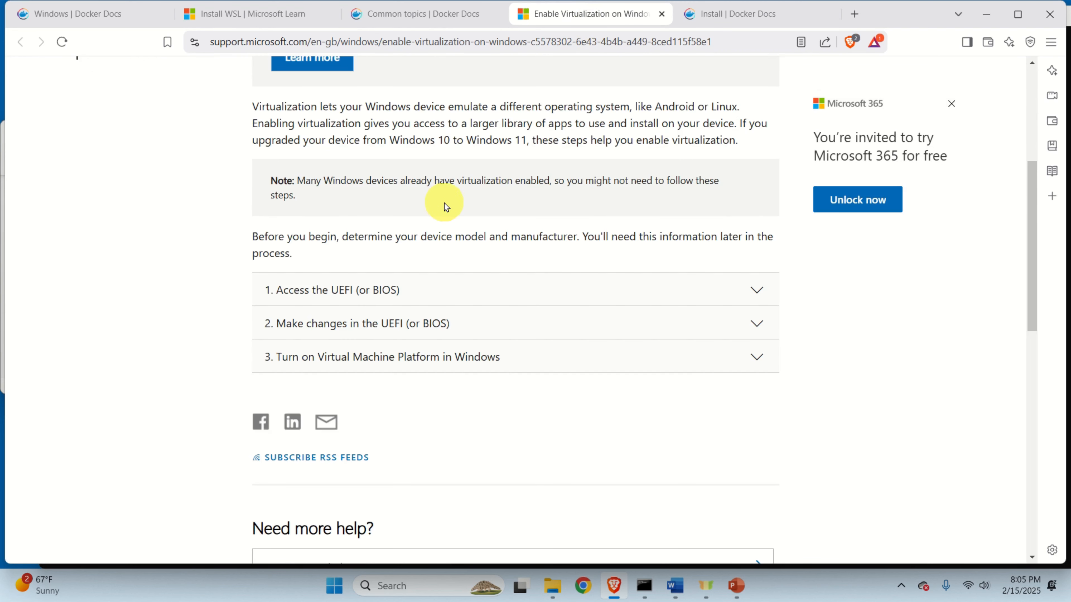
click(468, 324)
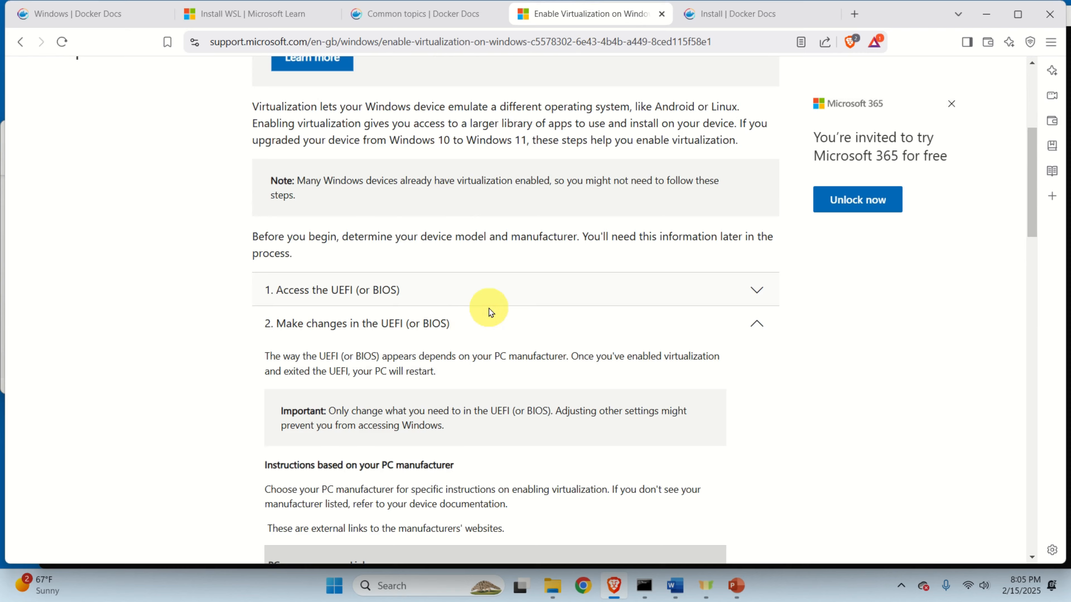
scroll(490, 312, down, 10)
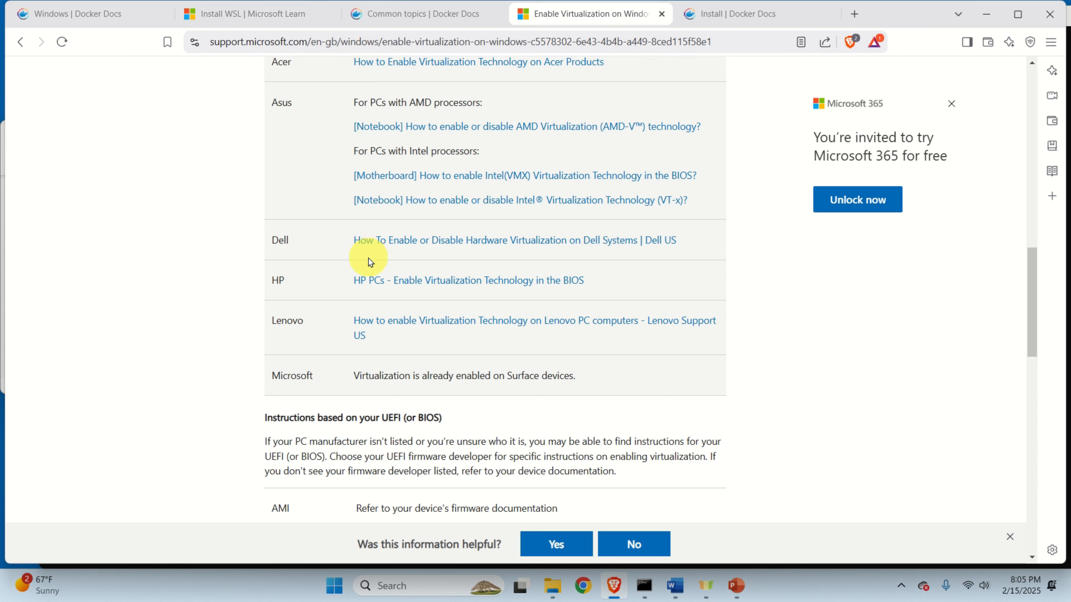
Search Start for 'task' and launch Task Manager.
click(333, 586)
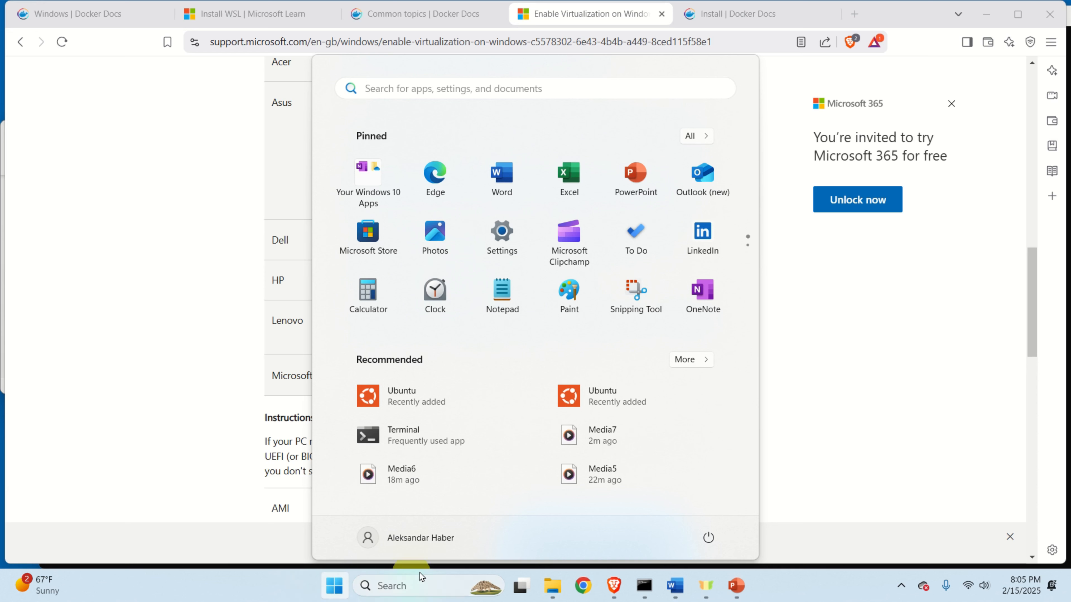
text(task)
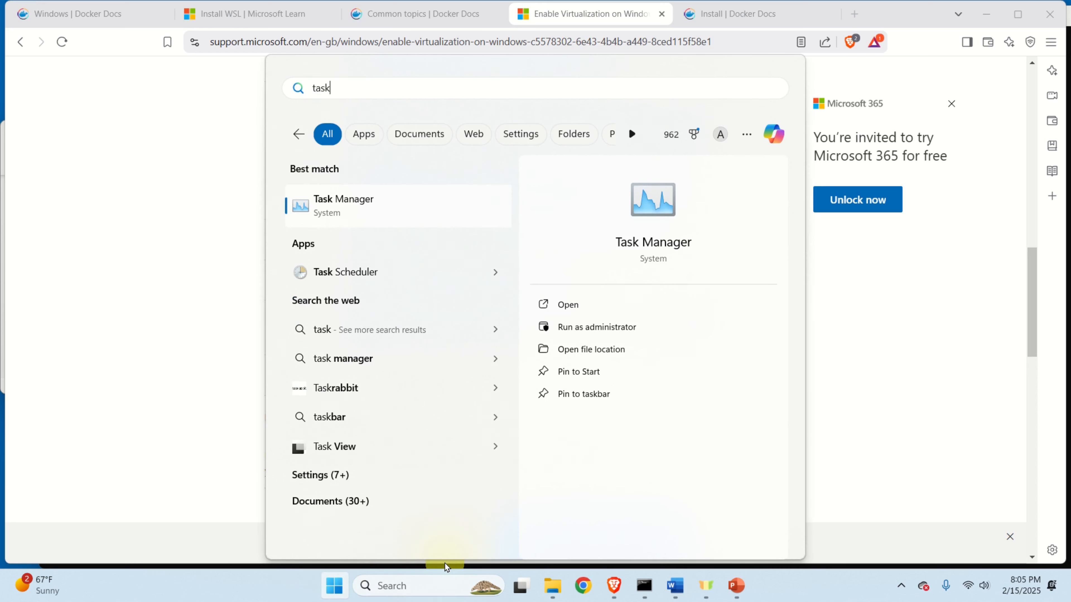
click(363, 213)
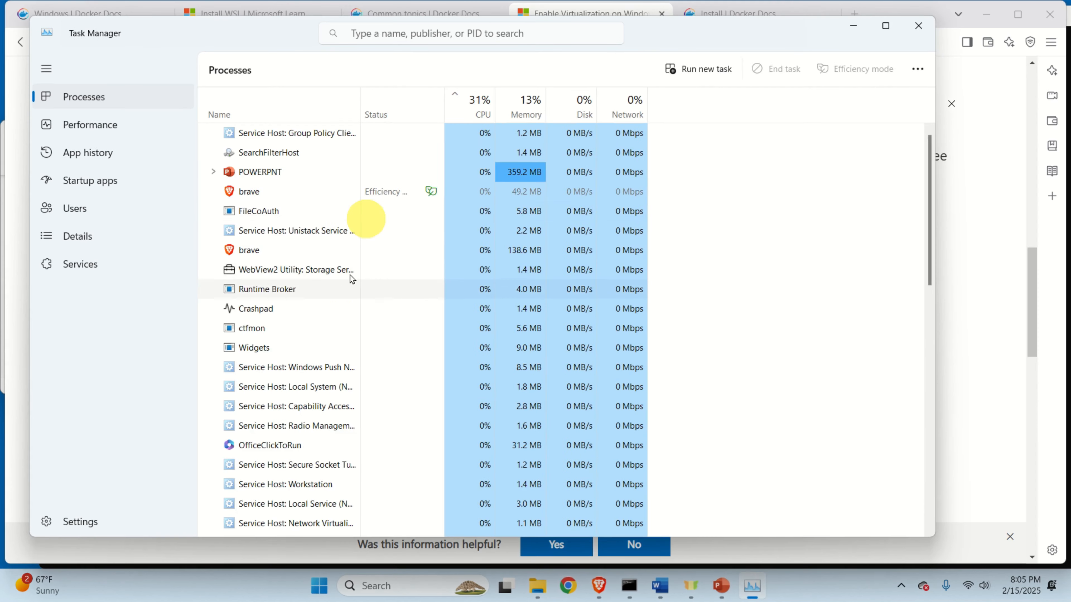
Confirm CPU virtualization shows Enabled in Performance, close Task Manager, and return to Common topics.
click(109, 132)
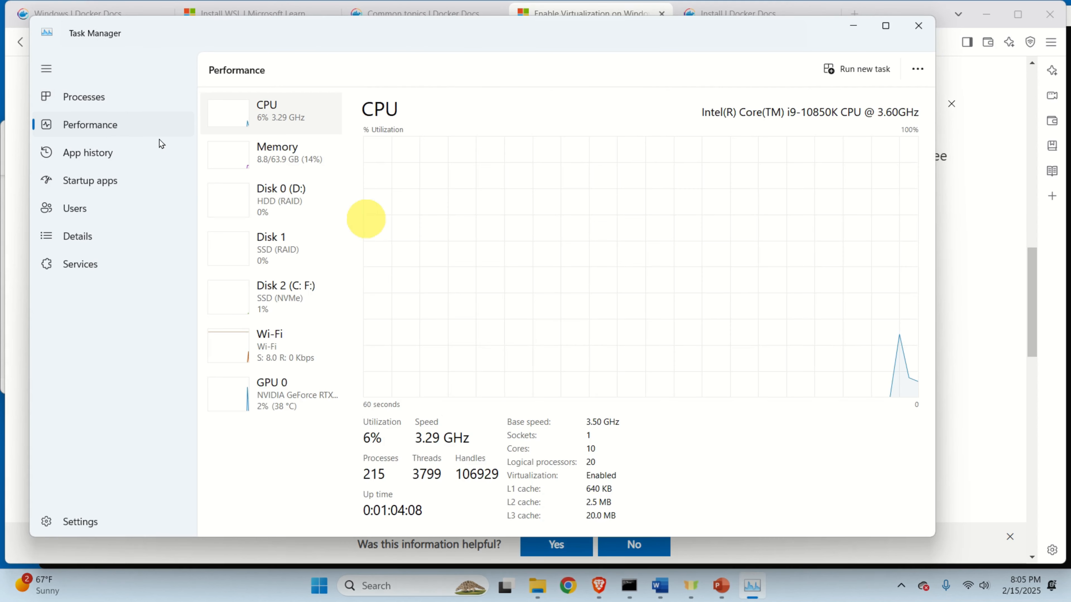
click(885, 26)
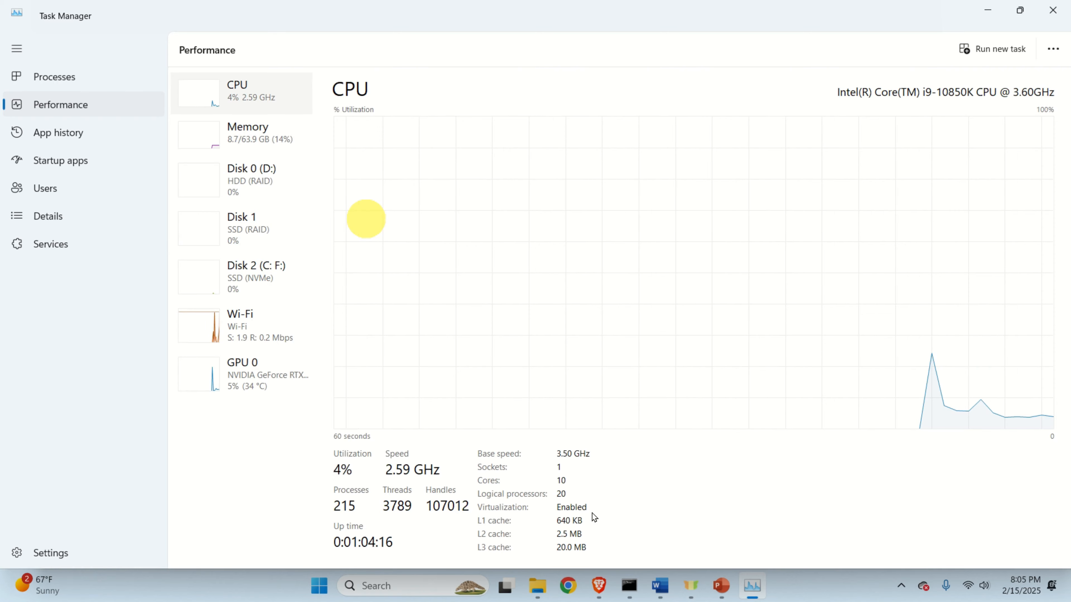
click(1052, 10)
click(430, 21)
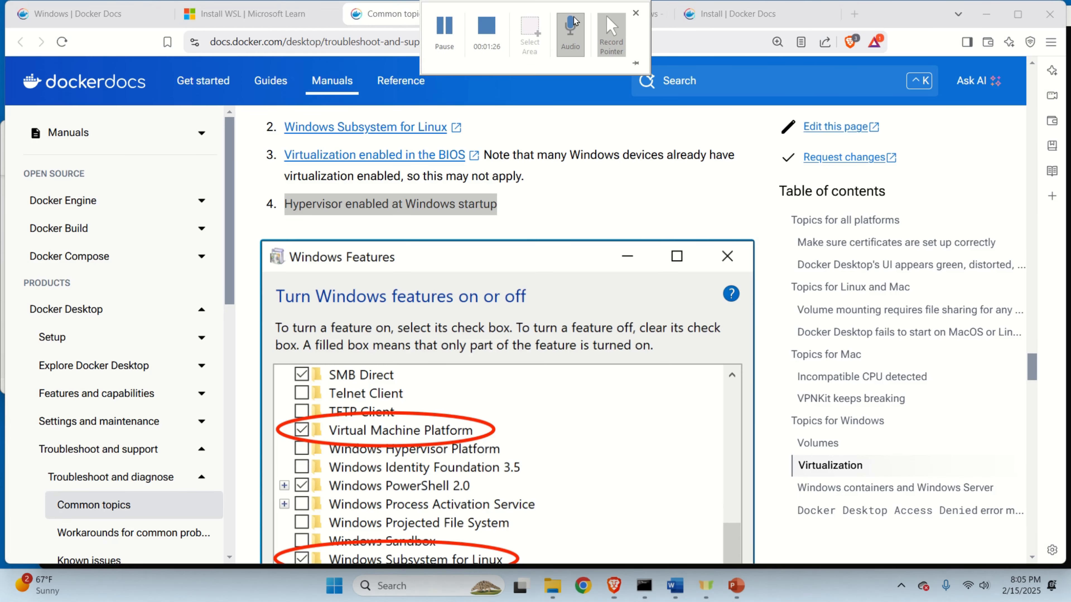
Go through the open tabs, ending on Common topics' Virtualization section with the Windows Features example.
click(649, 25)
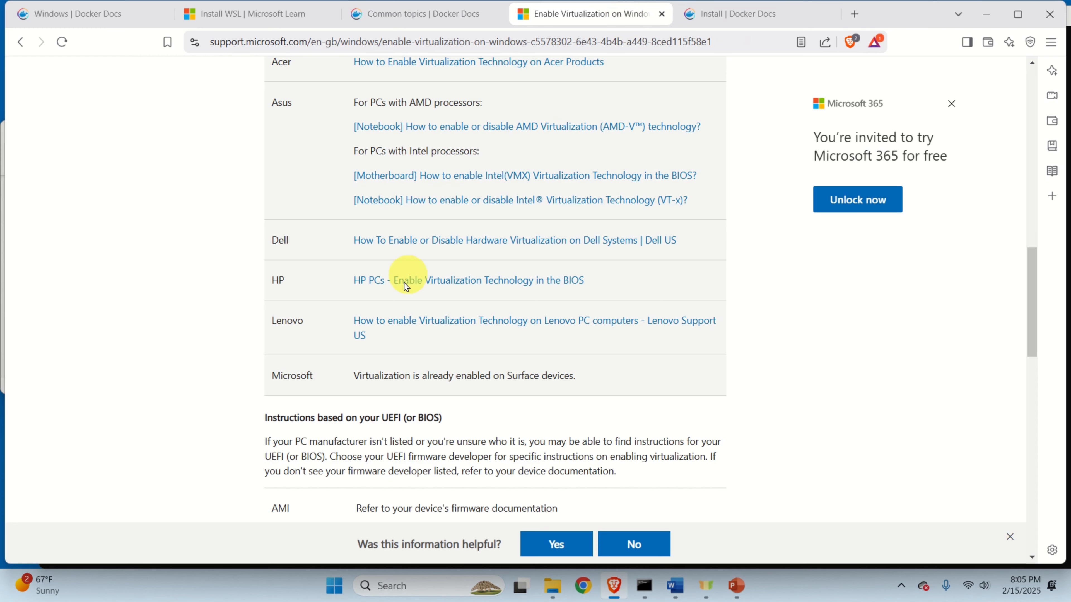
scroll(337, 304, up, 3)
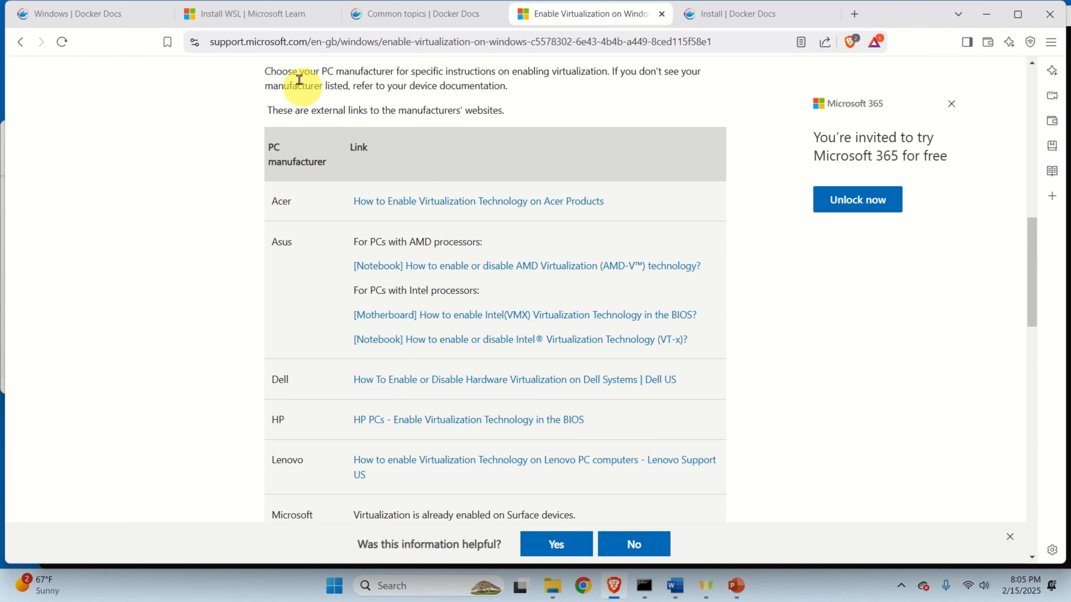
click(255, 14)
click(125, 14)
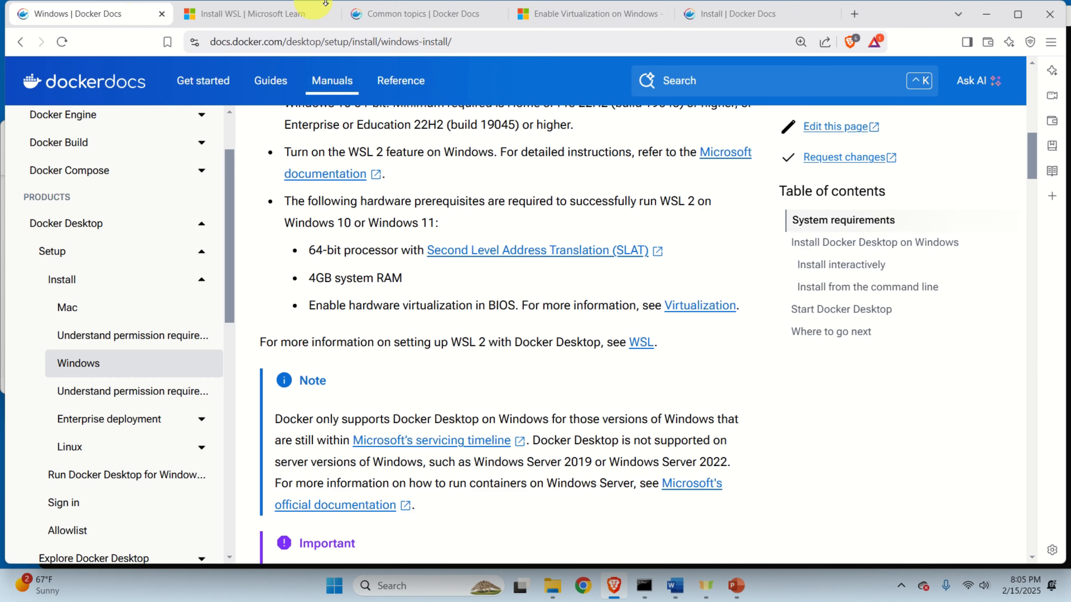
click(390, 15)
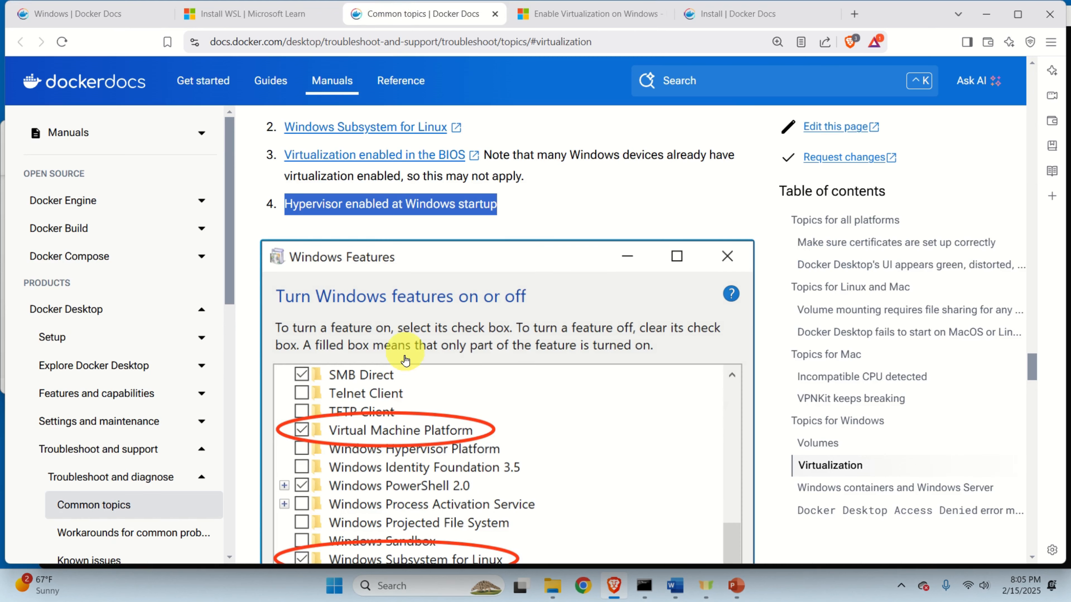
scroll(366, 295, down, 2)
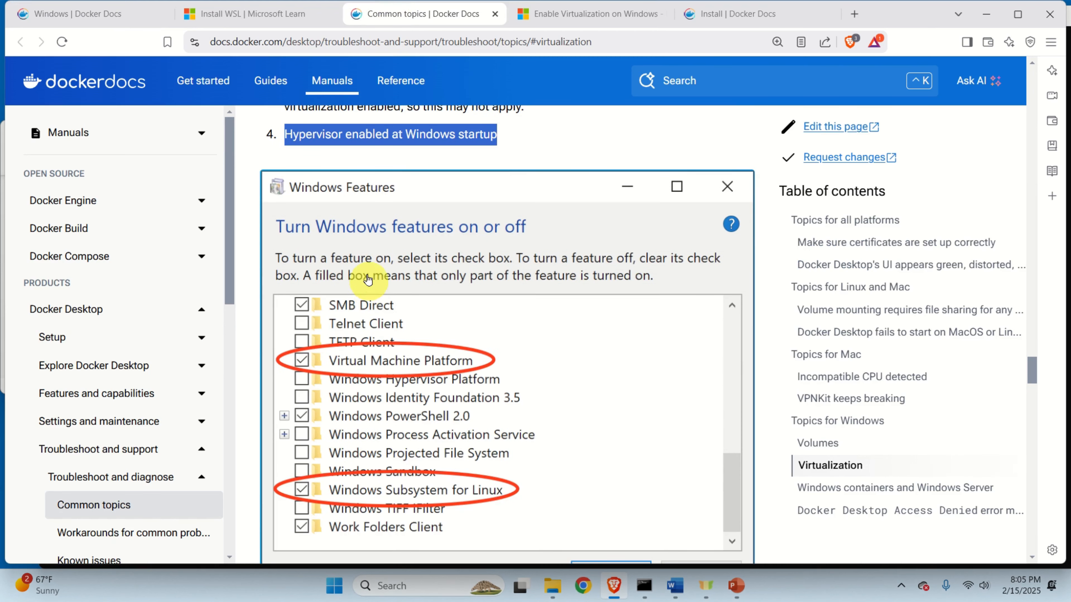
scroll(379, 270, up, 2)
scroll(381, 273, down, 2)
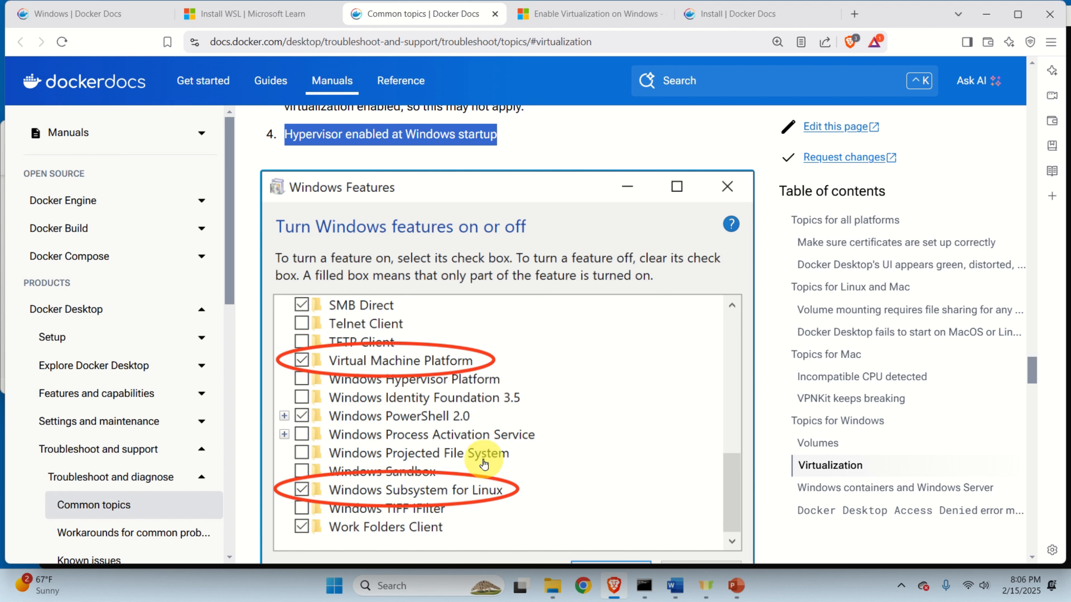
Find Windows Features by searching 'turn windows', tick Windows Subsystem for Linux, and apply the change.
click(335, 593)
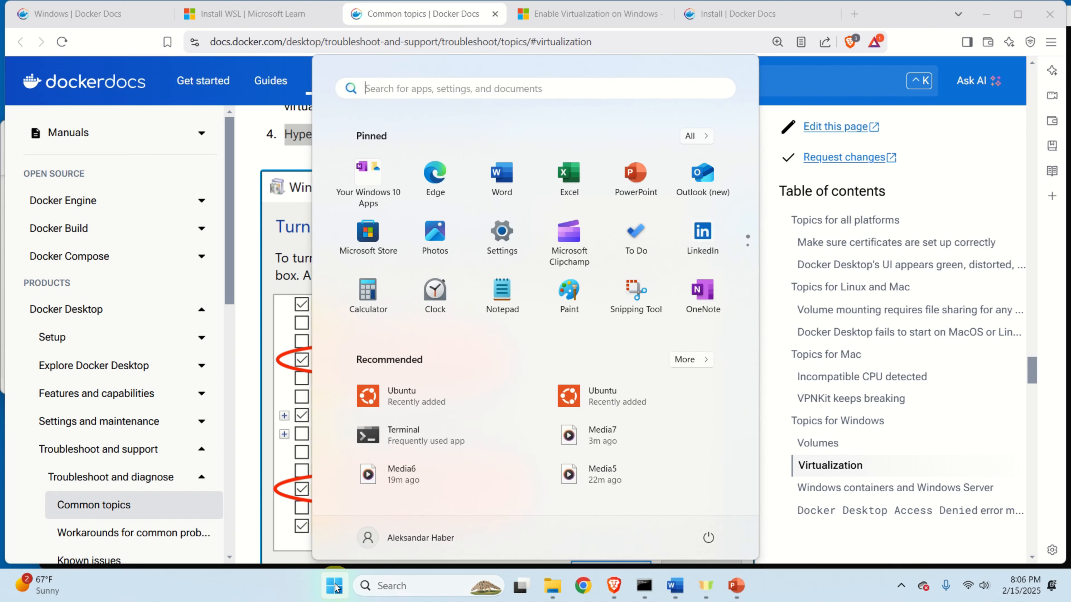
text(t)
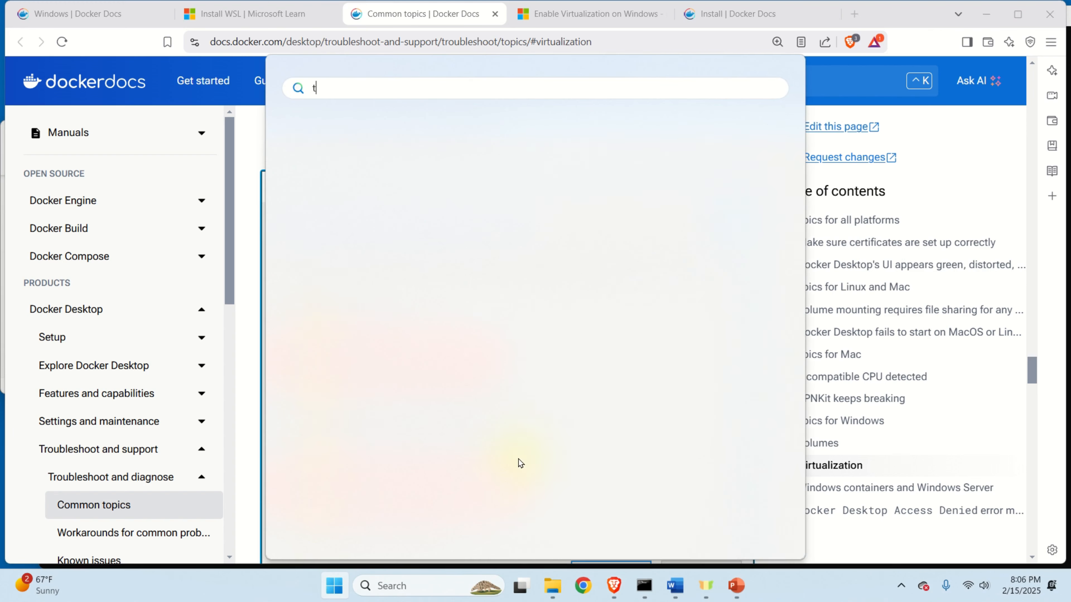
text(urn windows)
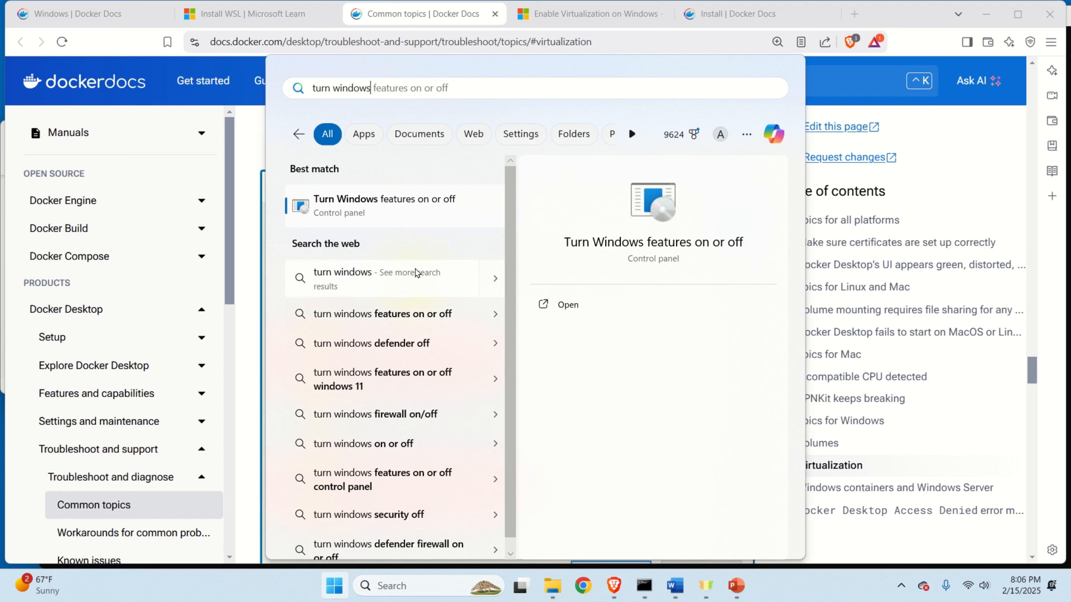
click(419, 209)
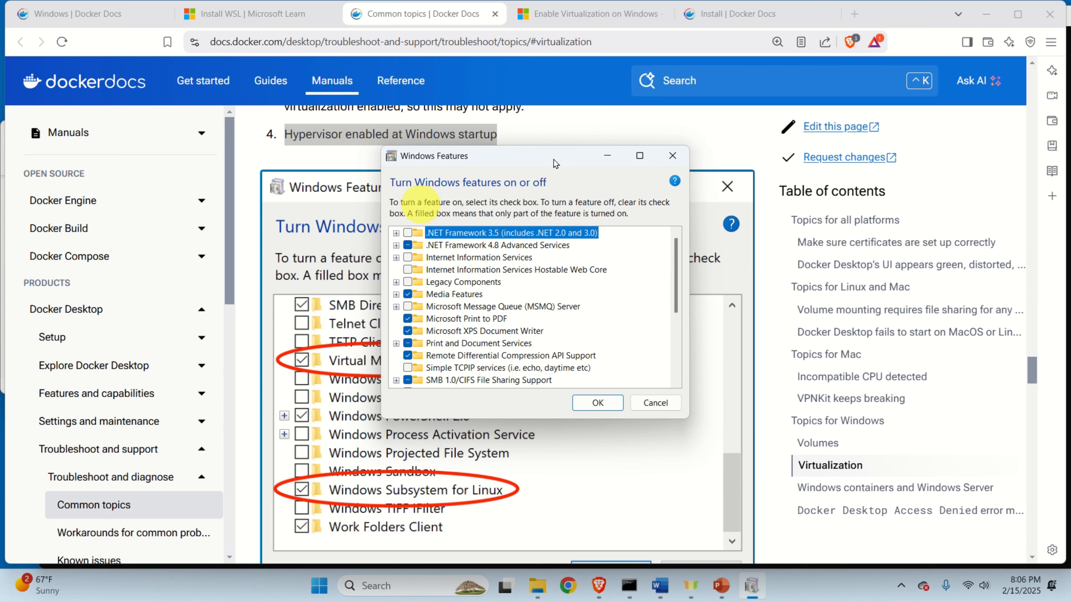
drag(553, 164, 886, 123)
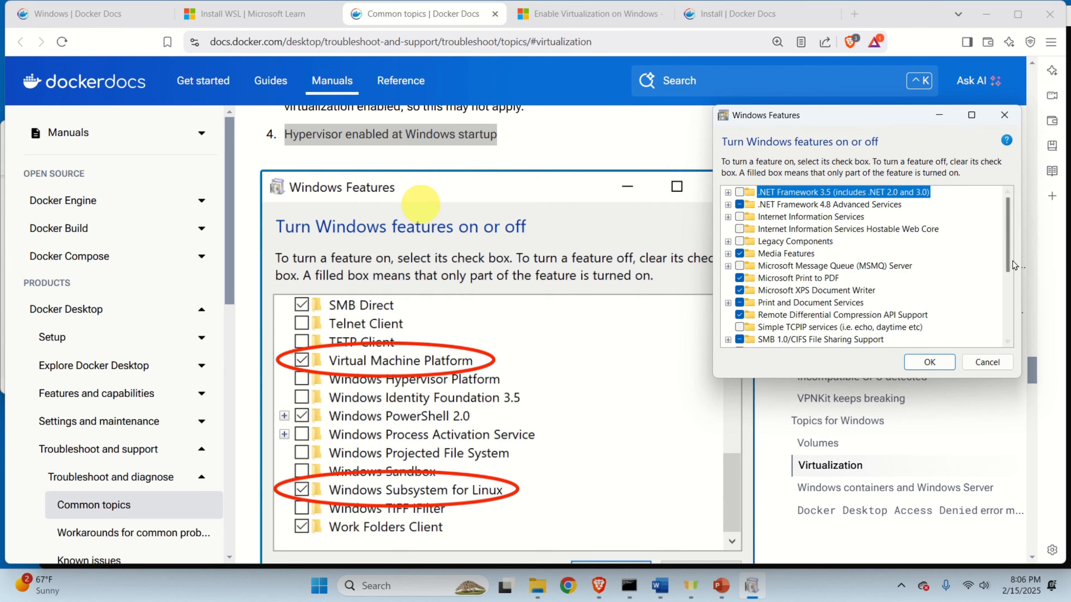
drag(1014, 265, 1014, 337)
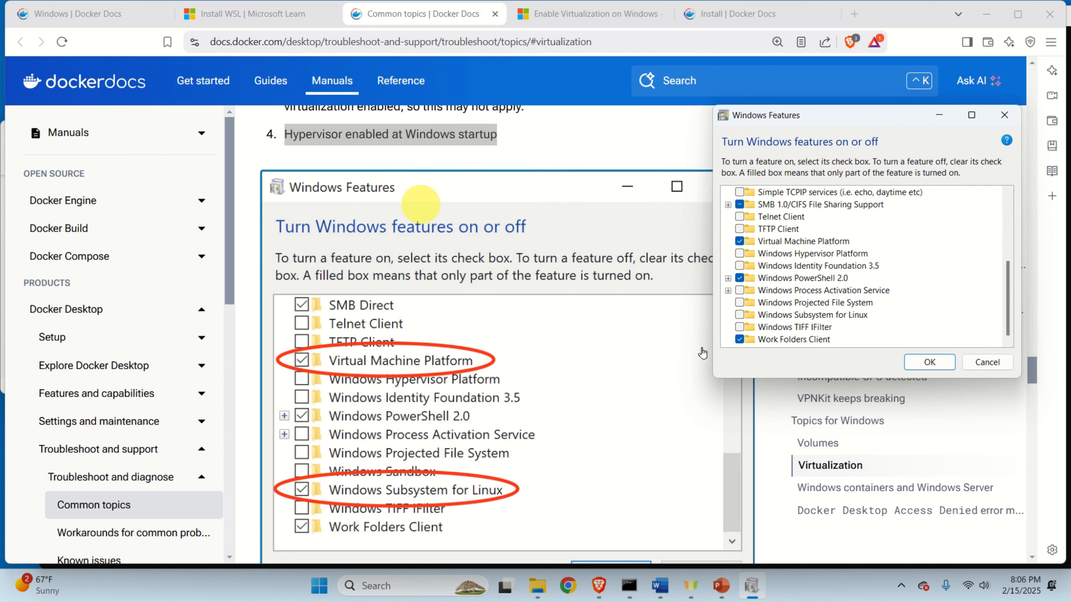
click(740, 315)
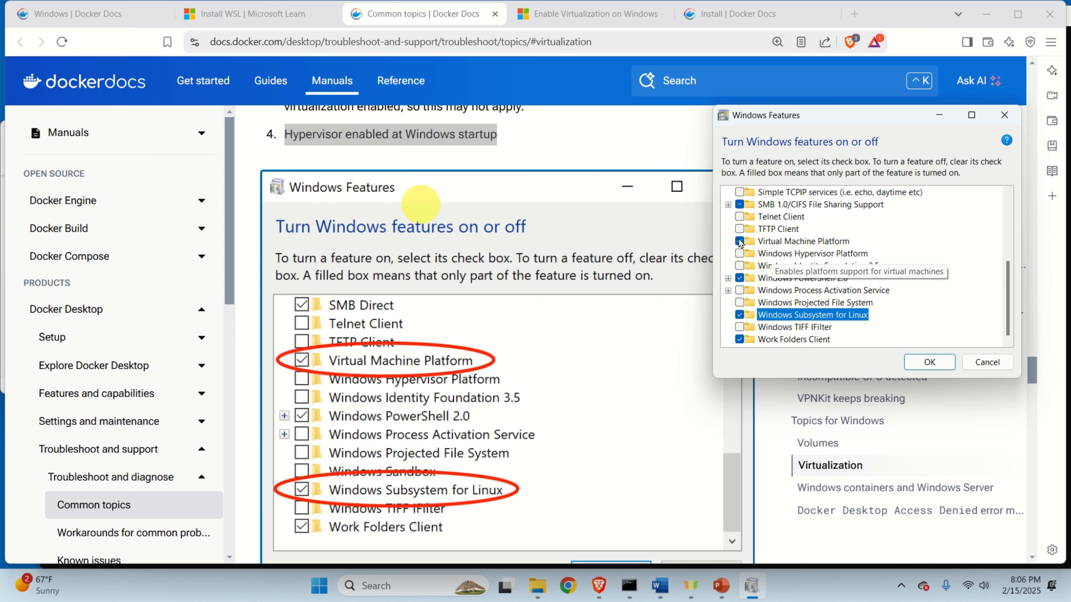
click(934, 364)
click(930, 363)
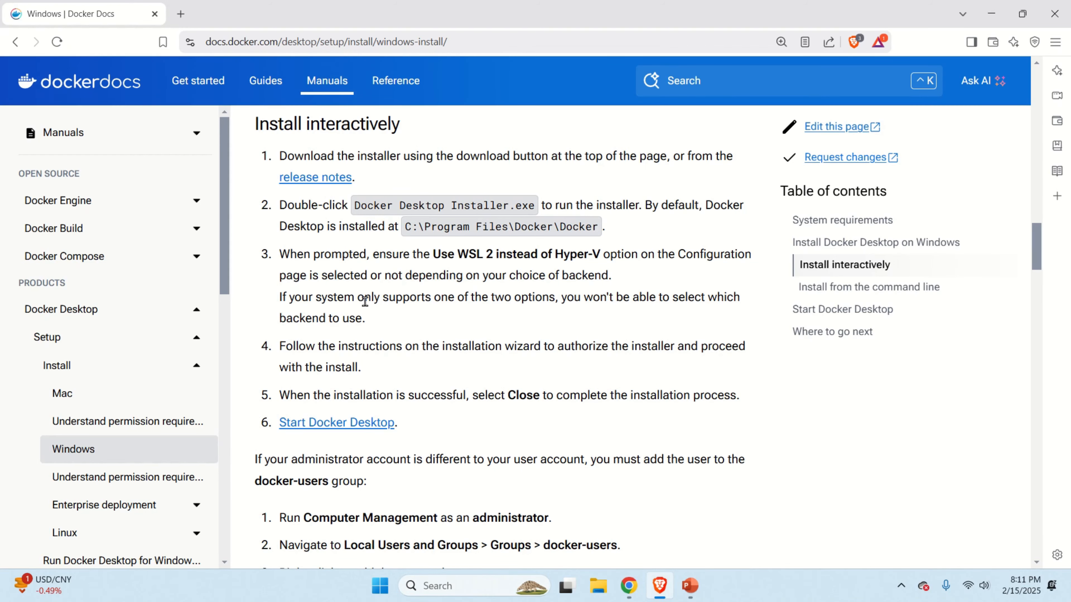
Scroll back up to the Docker Desktop for Windows x86_64 and Arm download buttons.
scroll(366, 302, up, 15)
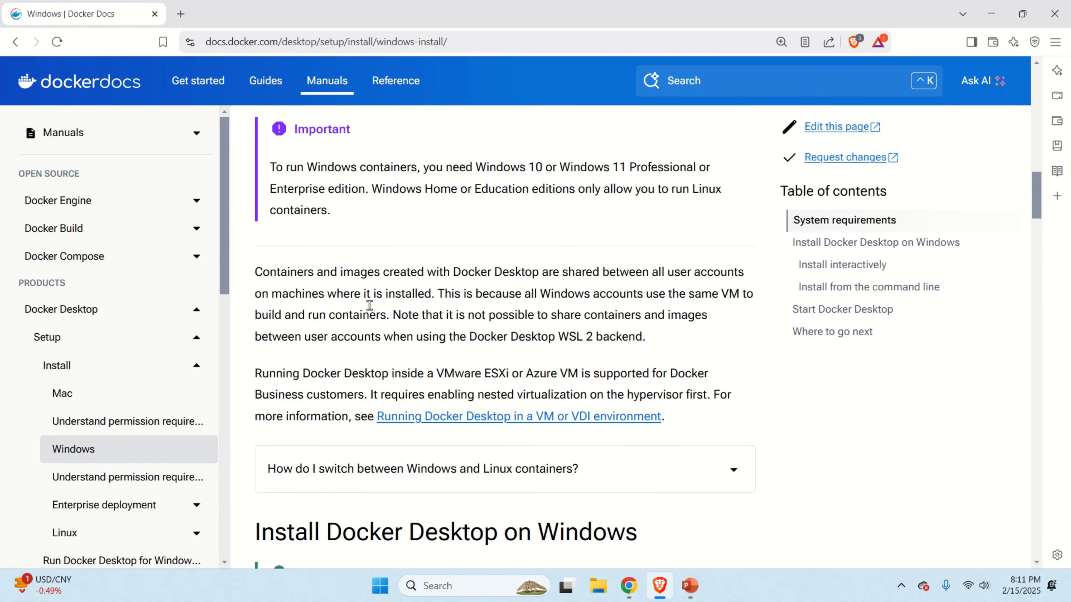
scroll(373, 312, up, 5)
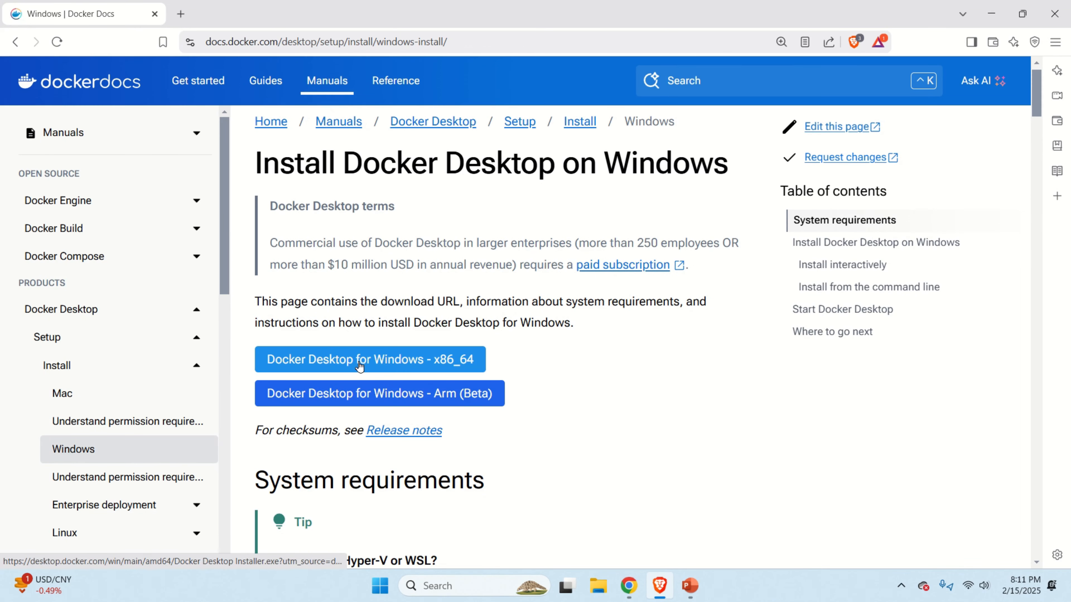
Save the x86_64 Docker Desktop Installer to the Downloads folder.
click(342, 366)
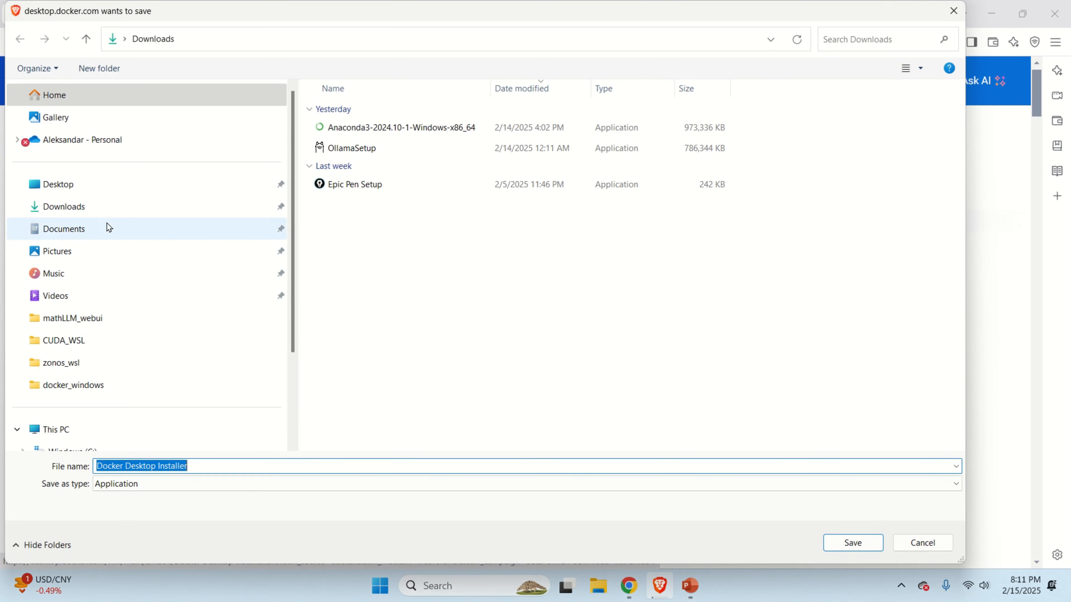
click(78, 207)
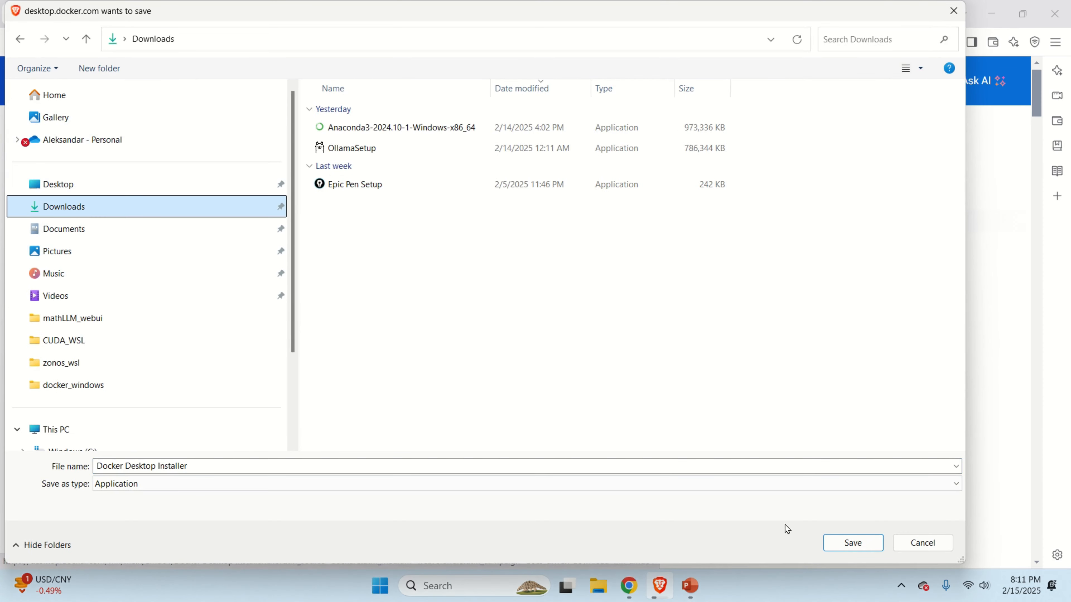
click(852, 543)
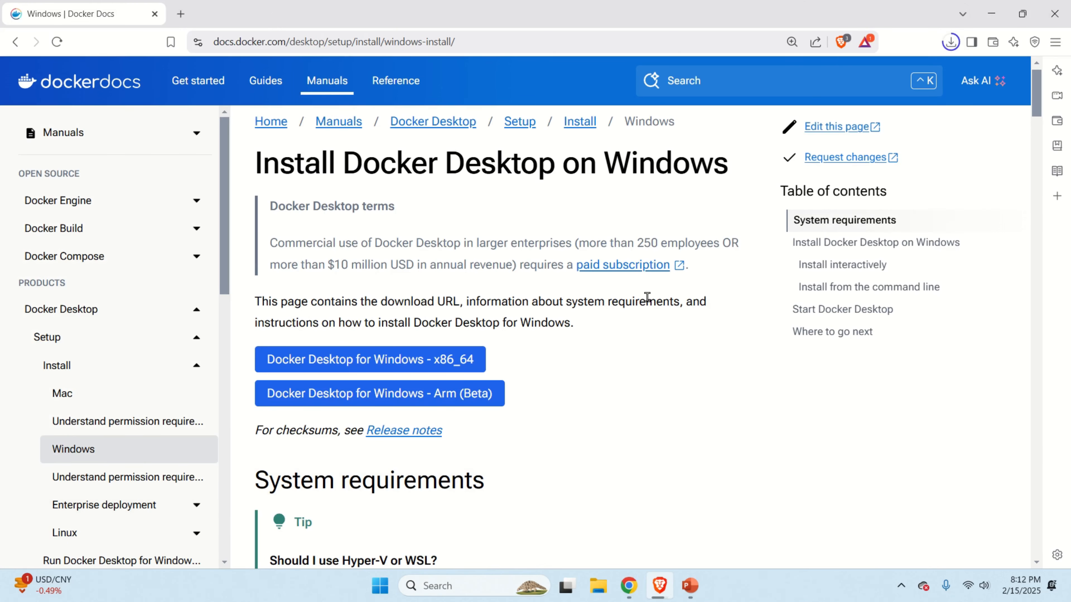
Scroll to the interactive install steps and highlight the 'Use WSL 2' option in step 3.
scroll(628, 302, down, 20)
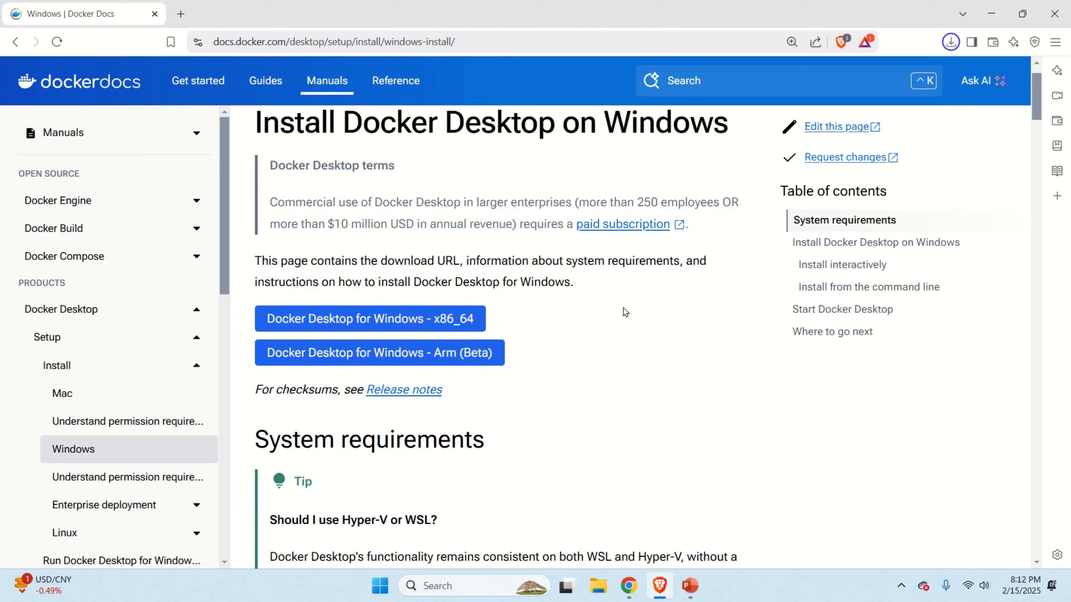
scroll(622, 330, down, 12)
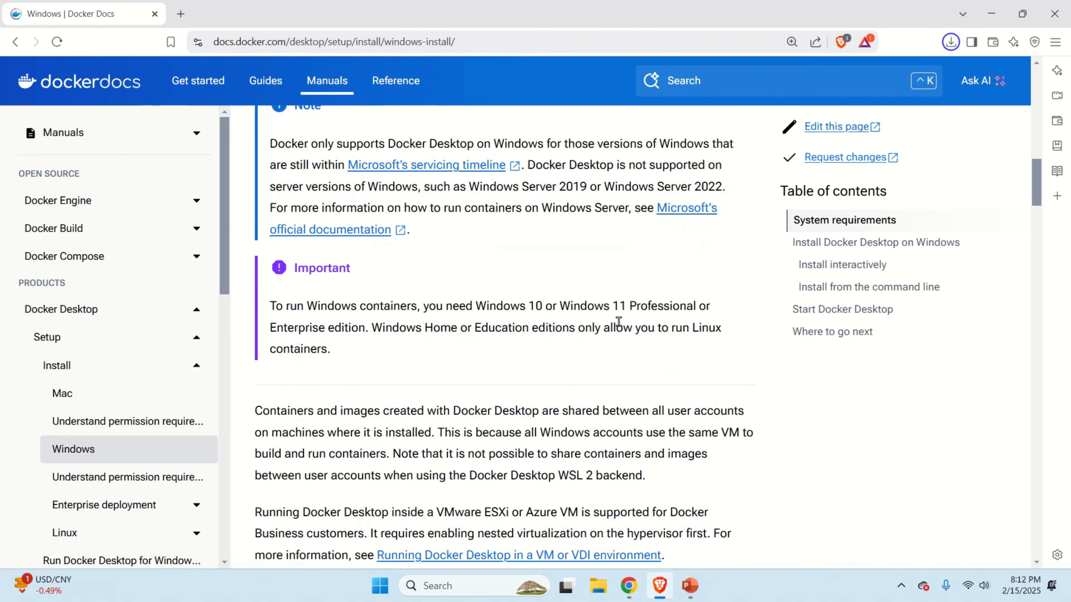
scroll(624, 324, down, 3)
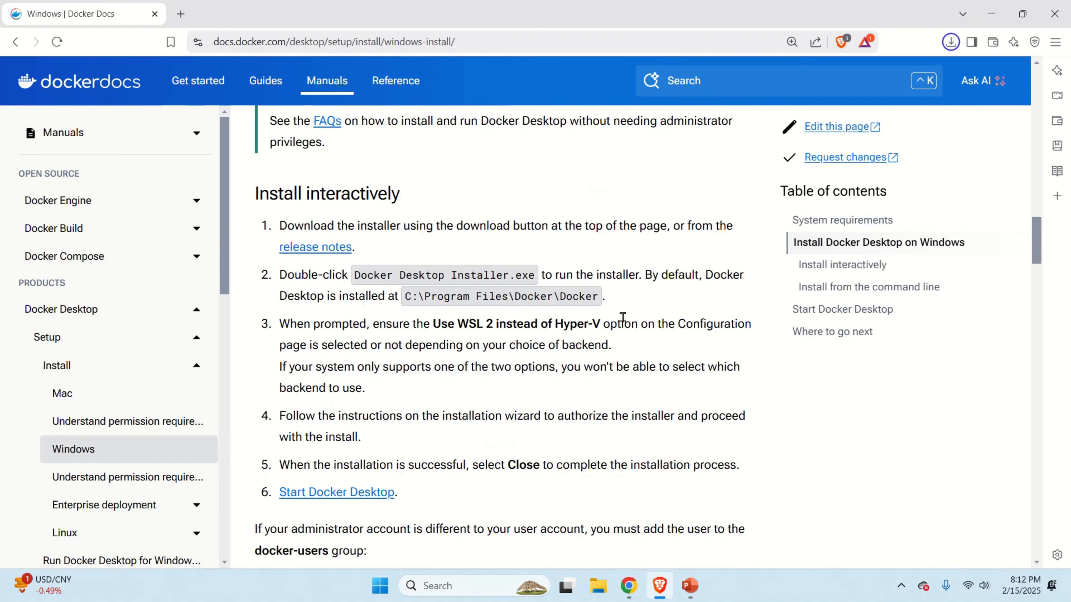
triple_click(515, 324)
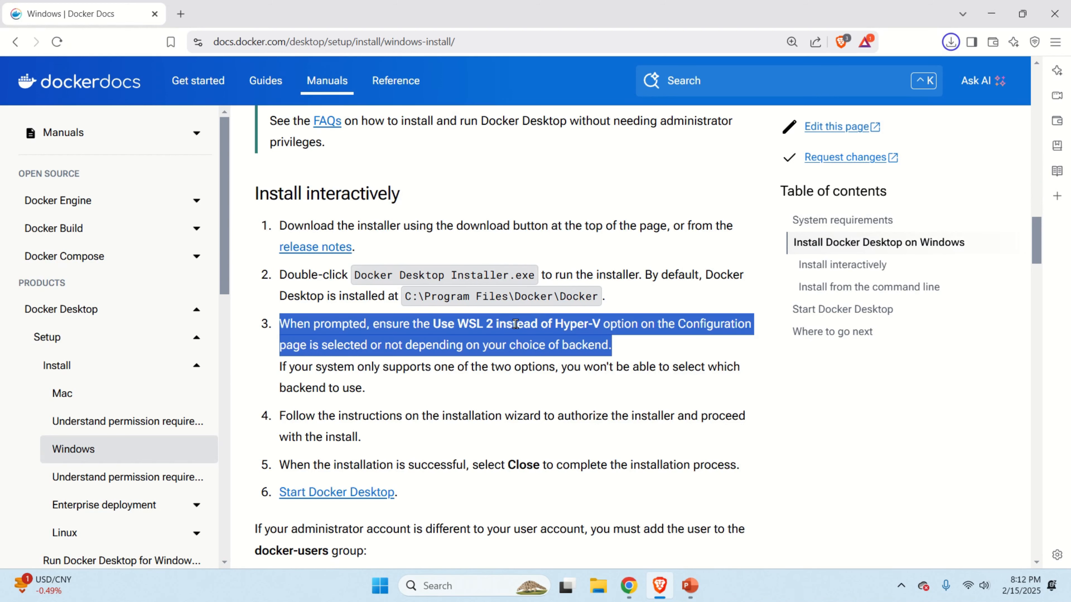
drag(433, 324, 530, 325)
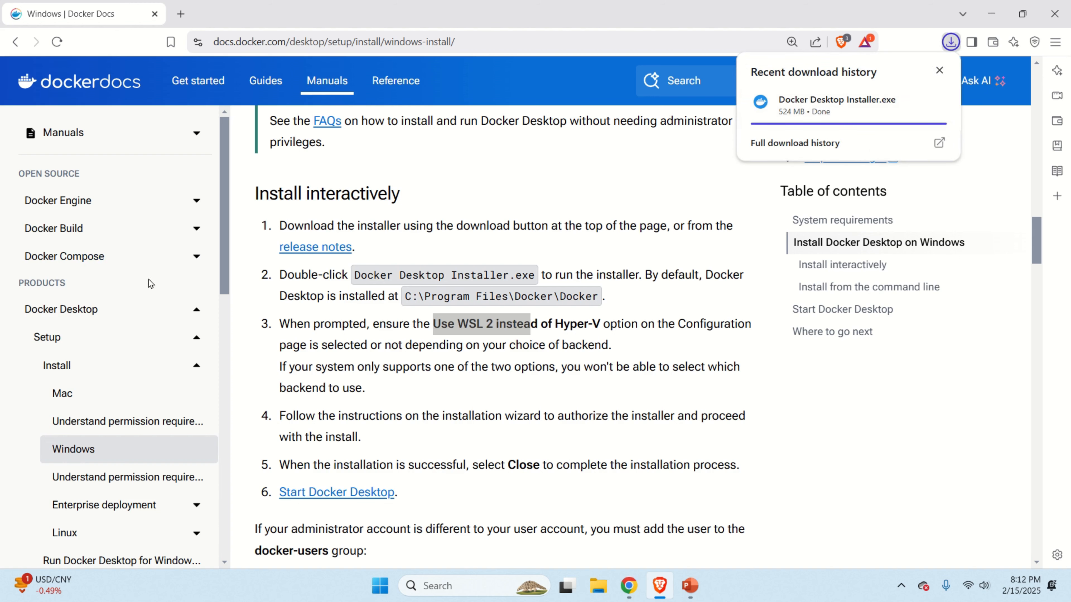
scroll(168, 355, down, 6)
scroll(168, 355, up, 1)
click(597, 585)
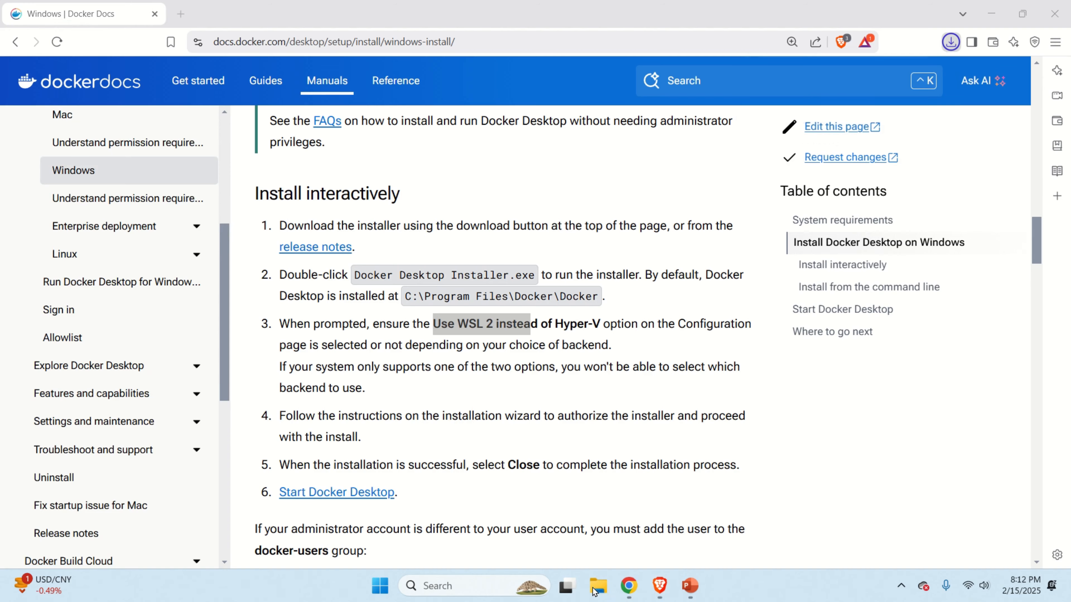
Run Docker Desktop Installer from Downloads and install 4.38.0 without a desktop shortcut.
click(86, 216)
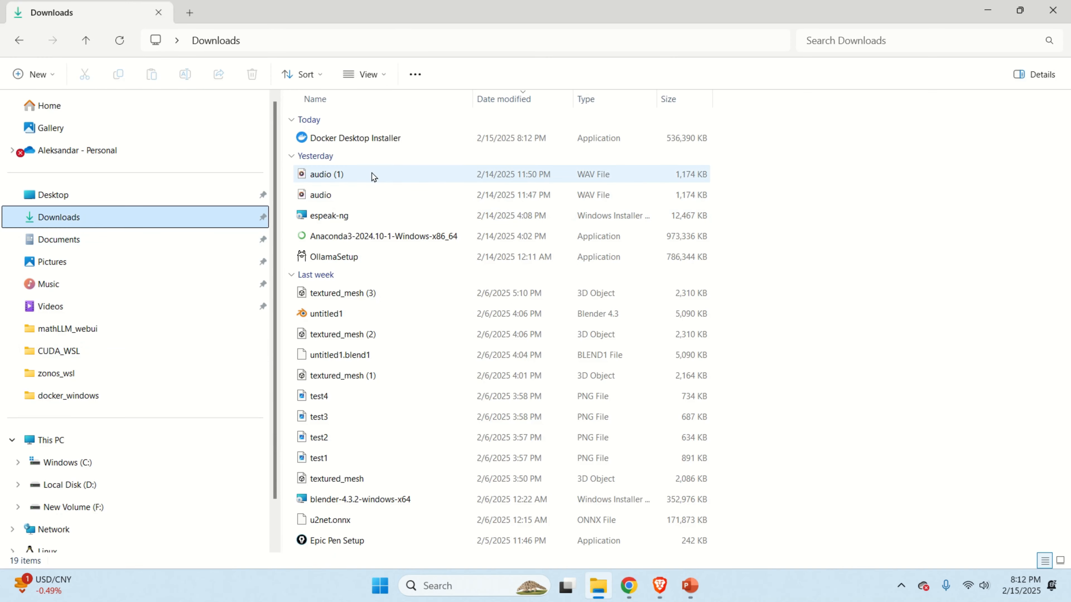
double_click(379, 143)
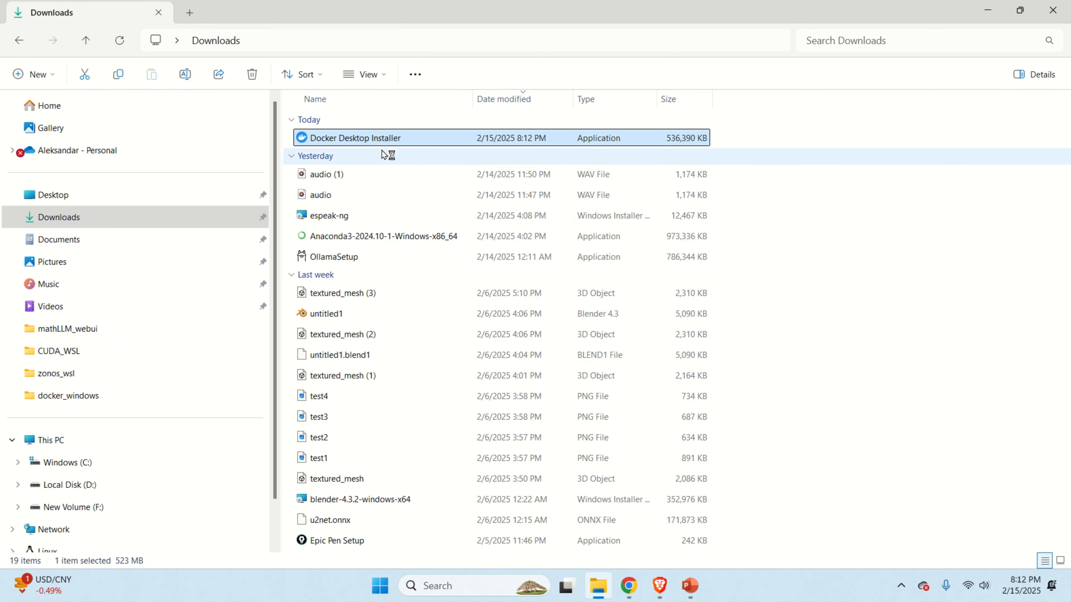
click(660, 586)
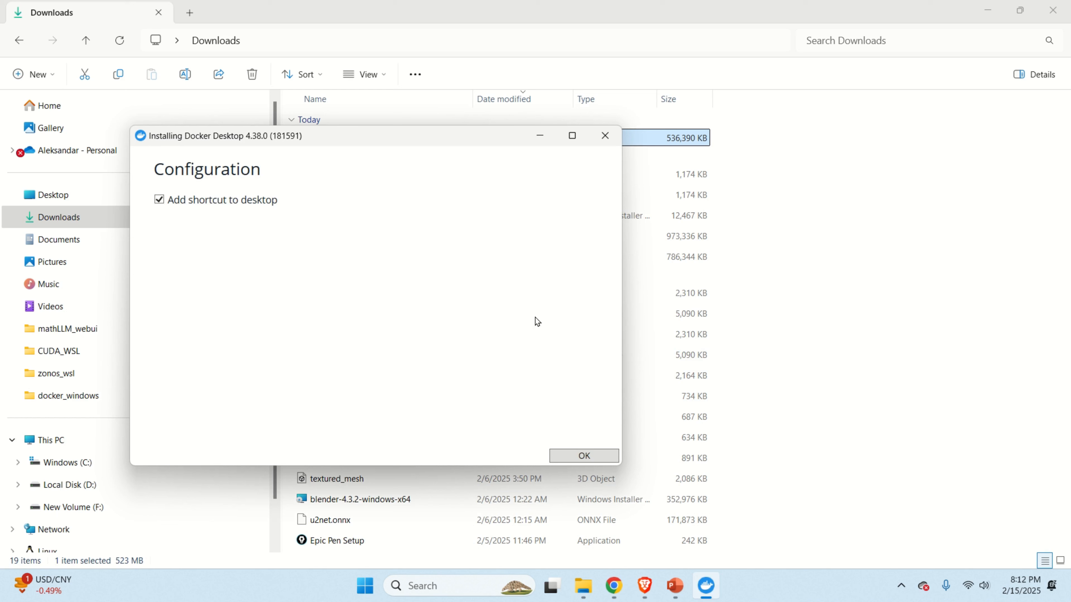
click(159, 202)
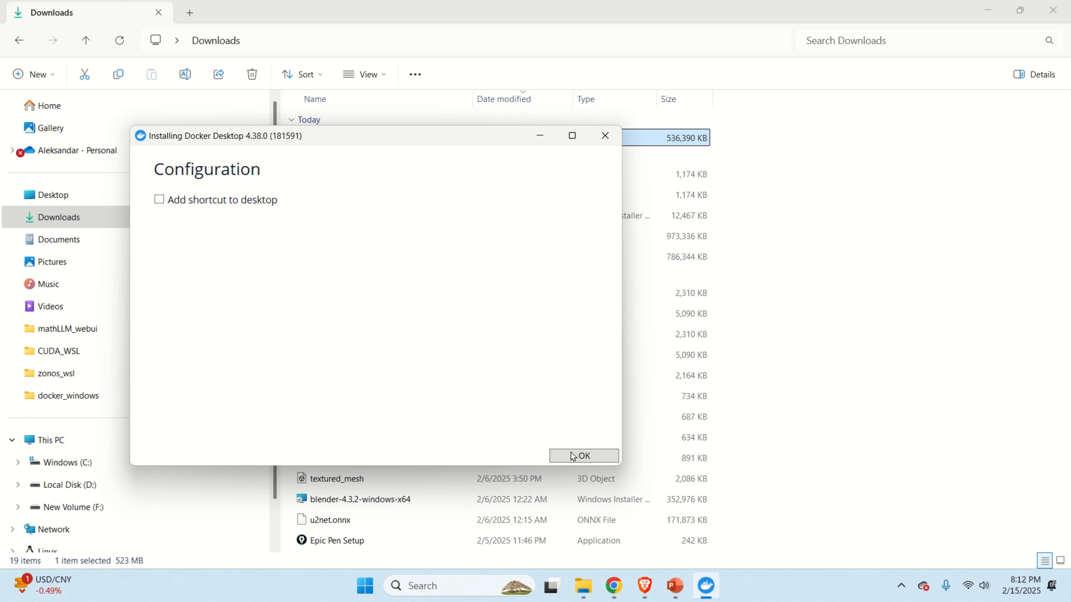
click(584, 457)
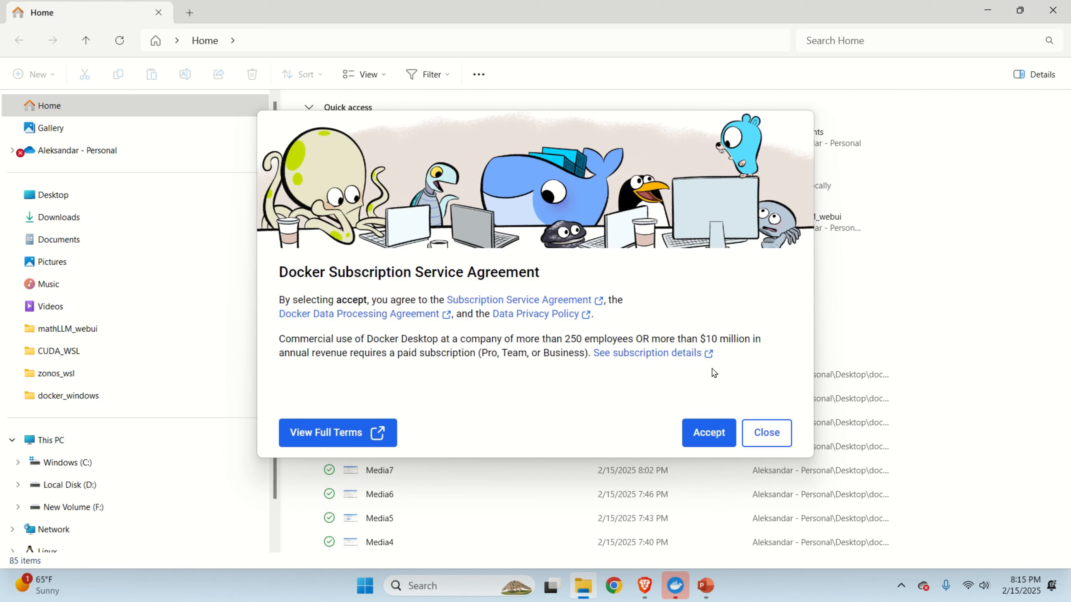
Accept the subscription agreement and submit the personal account e-mail to reach the password page.
click(710, 431)
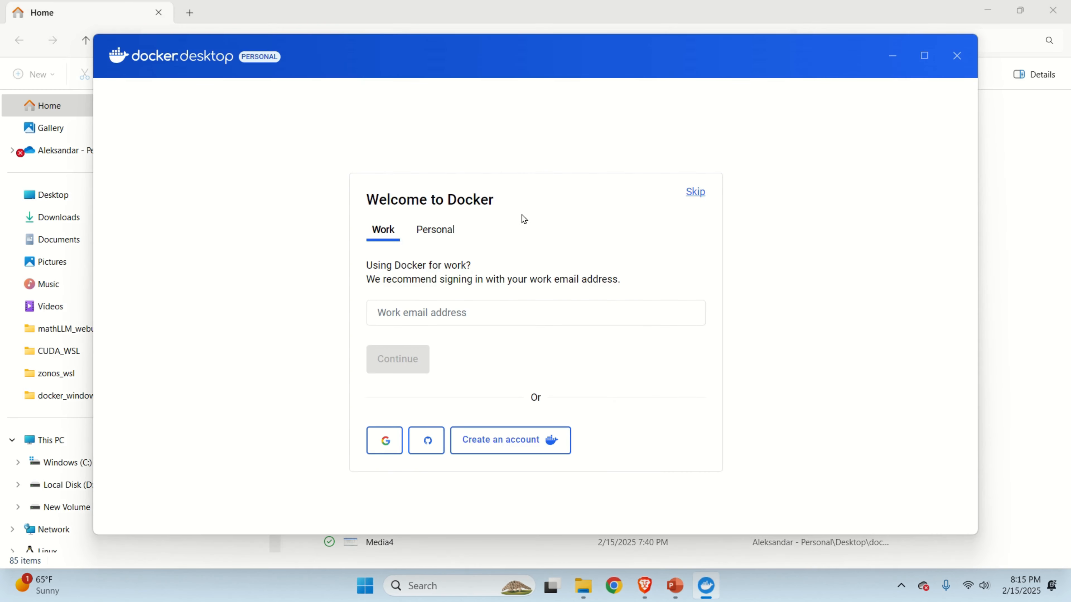
click(499, 316)
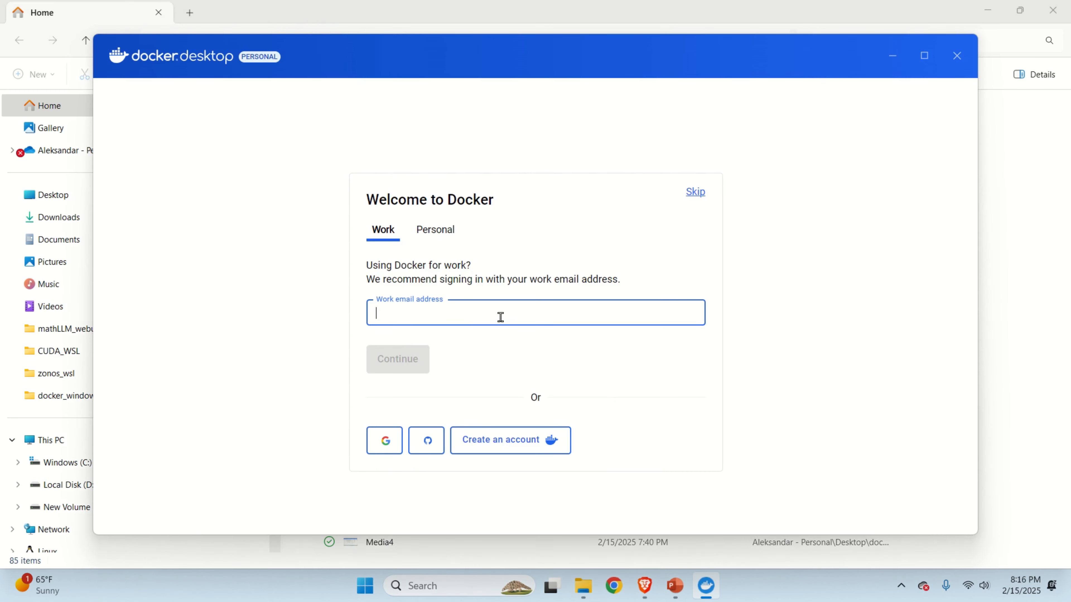
click(441, 237)
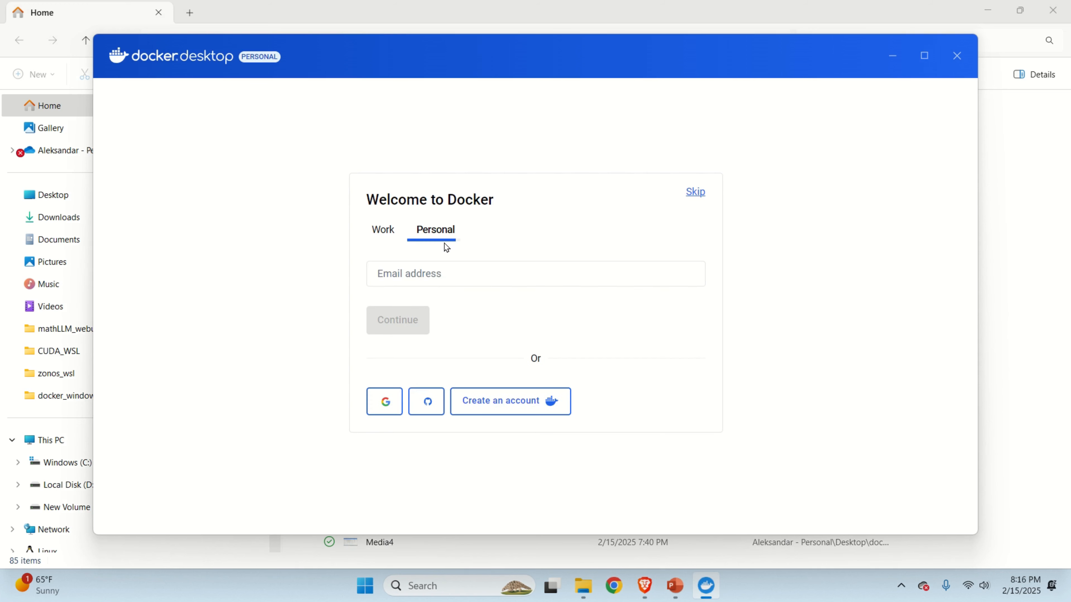
click(461, 277)
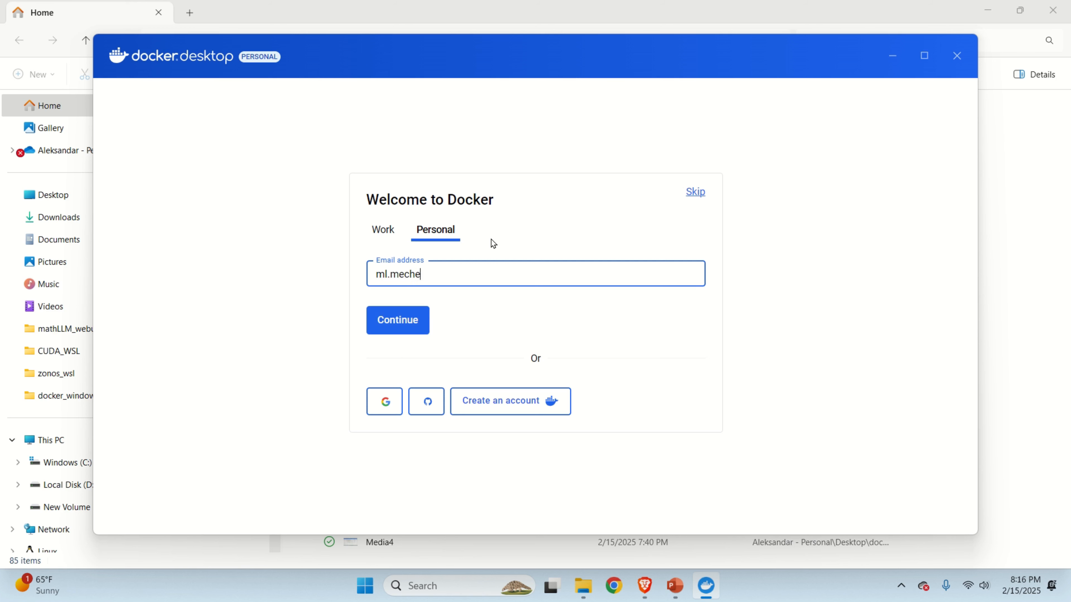
click(417, 325)
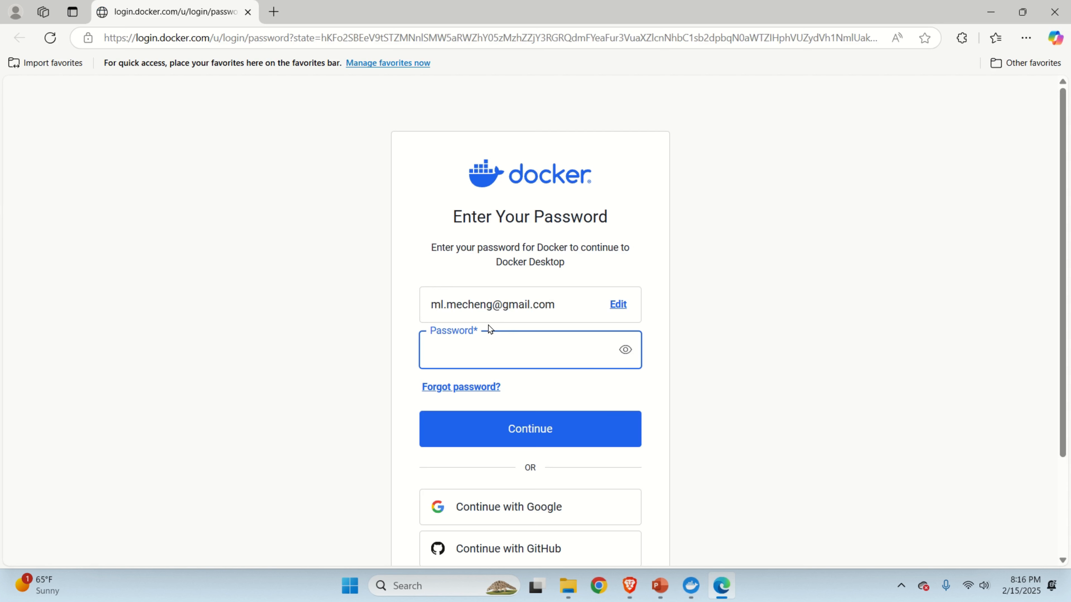
Try signing in with the account password, which is rejected.
text(••)
key(Return)
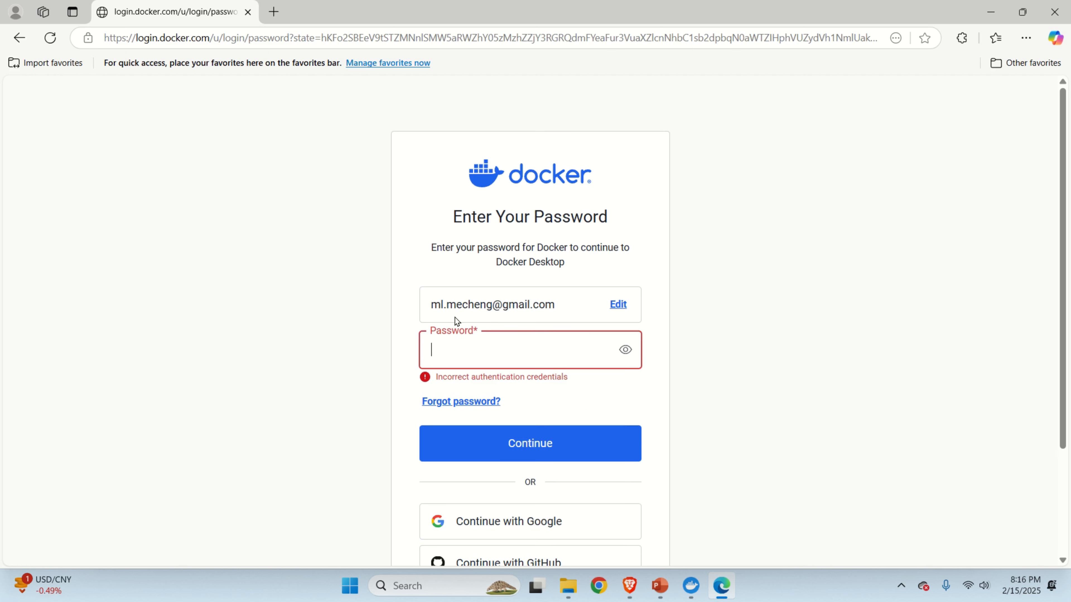
scroll(543, 334, down, 1)
scroll(550, 334, down, 1)
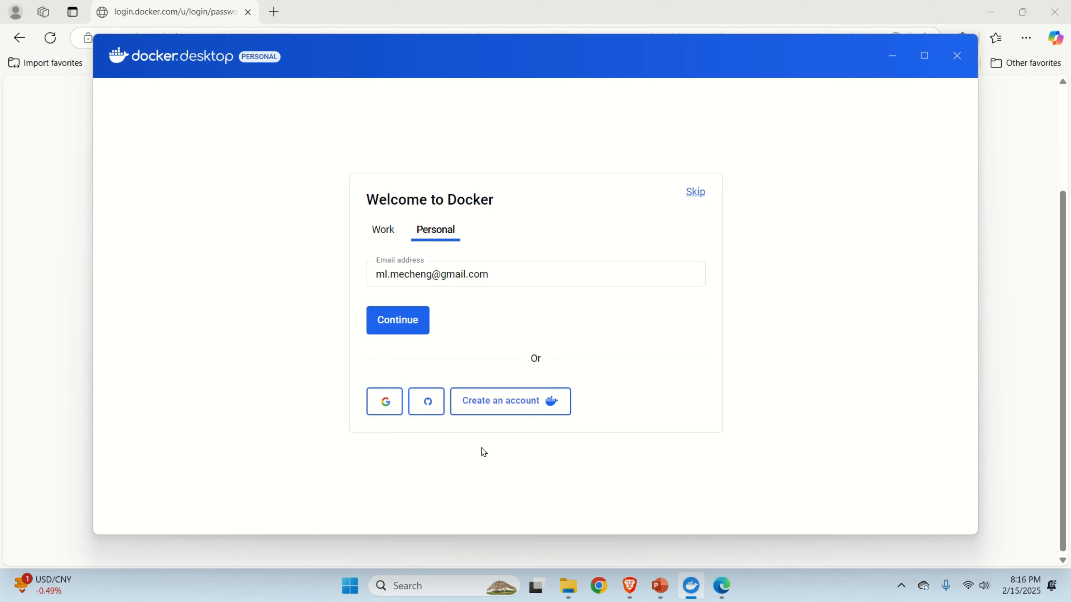
Start a Personal Docker account sign-up, filling the e-mail with the saved address.
click(488, 408)
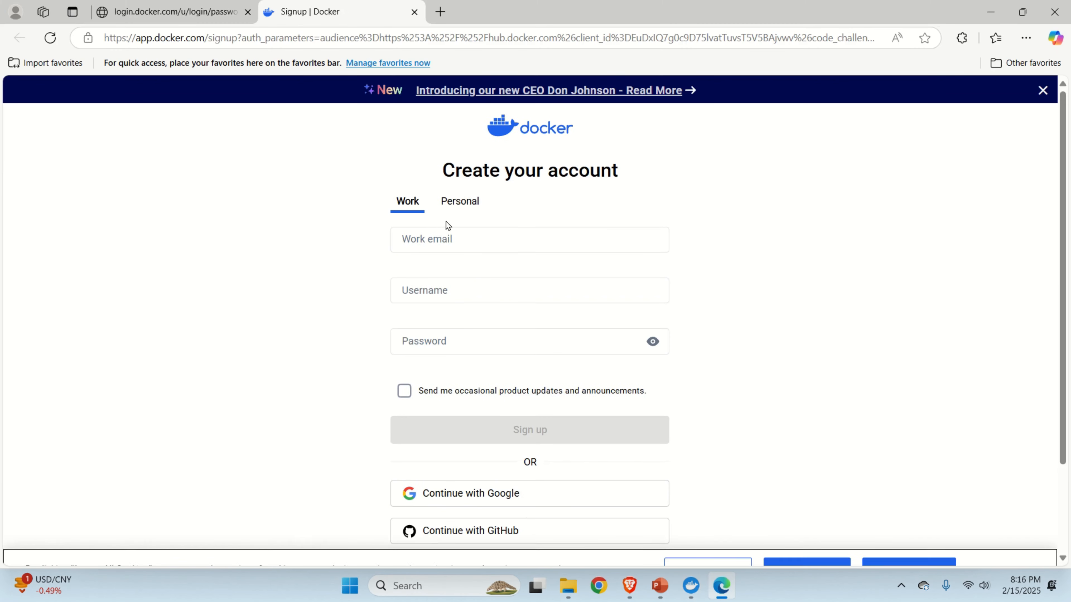
click(456, 232)
click(476, 283)
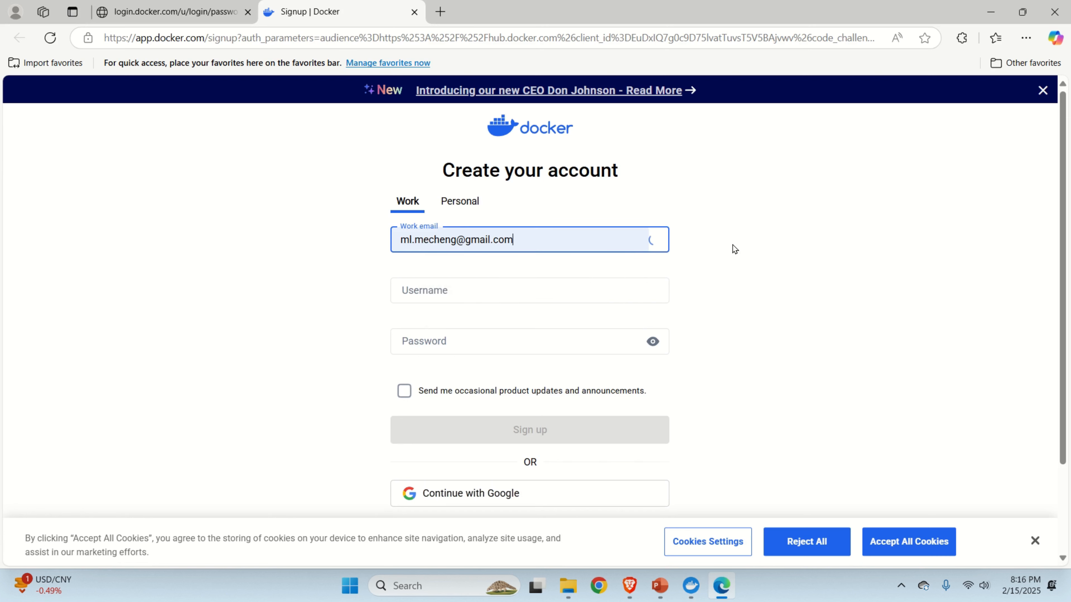
scroll(524, 230, down, 3)
click(498, 174)
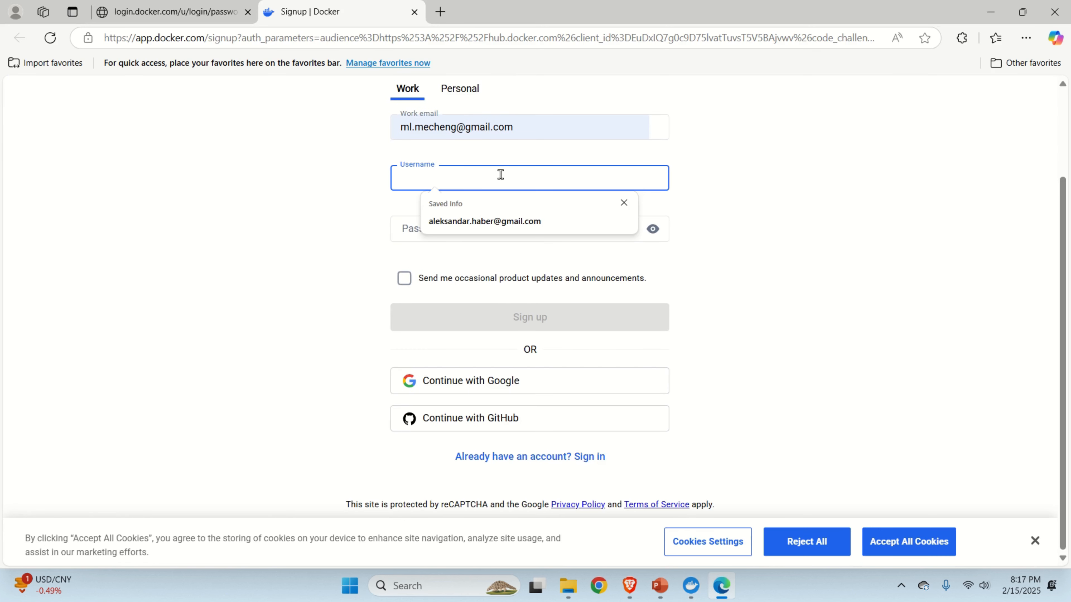
click(747, 140)
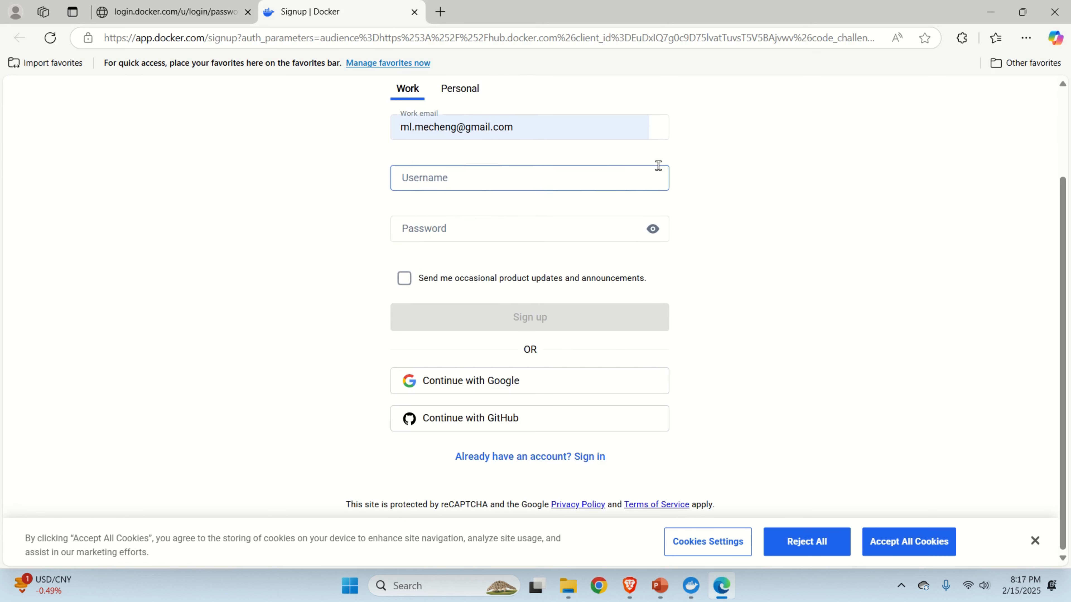
click(460, 90)
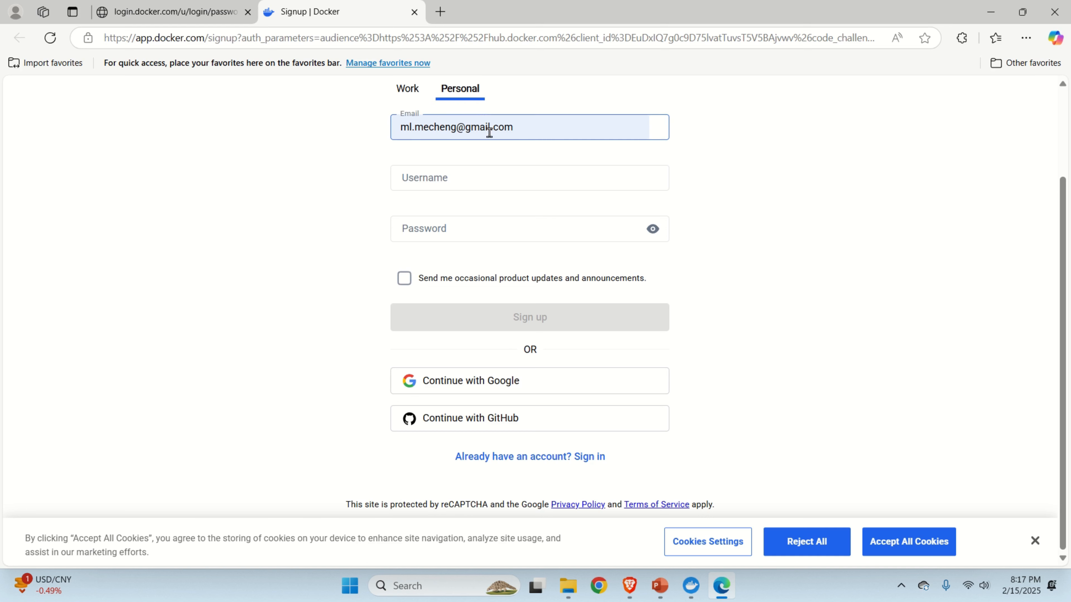
drag(513, 127, 405, 129)
key(ctrl+c)
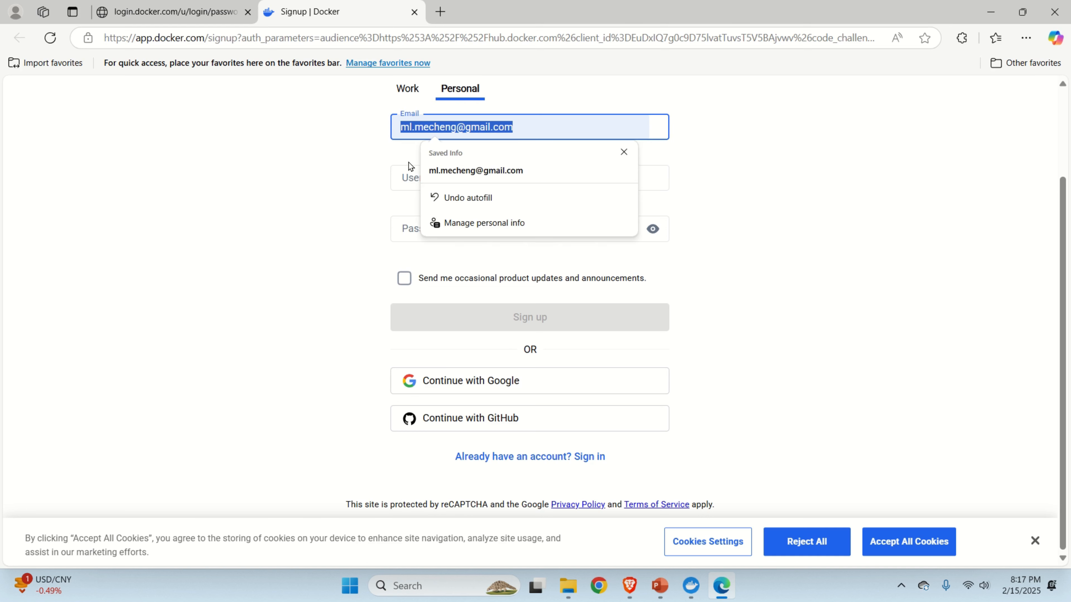
Paste the e-mail as the username, then replace the rejected username with a new one.
click(409, 176)
key(ctrl+v)
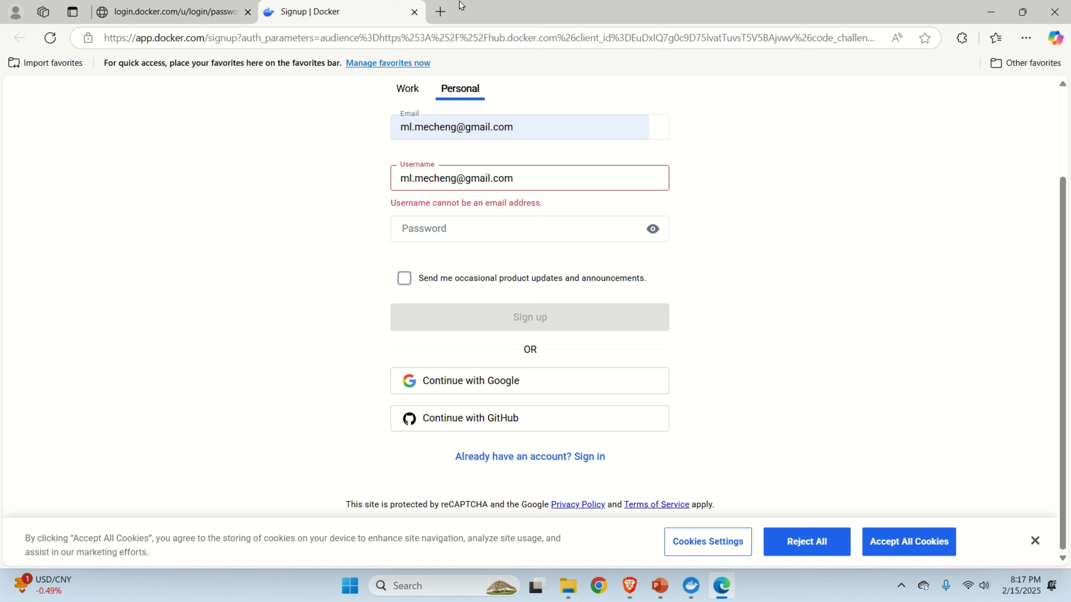
mouse_move(461, 5)
click(493, 182)
key(ctrl+a)
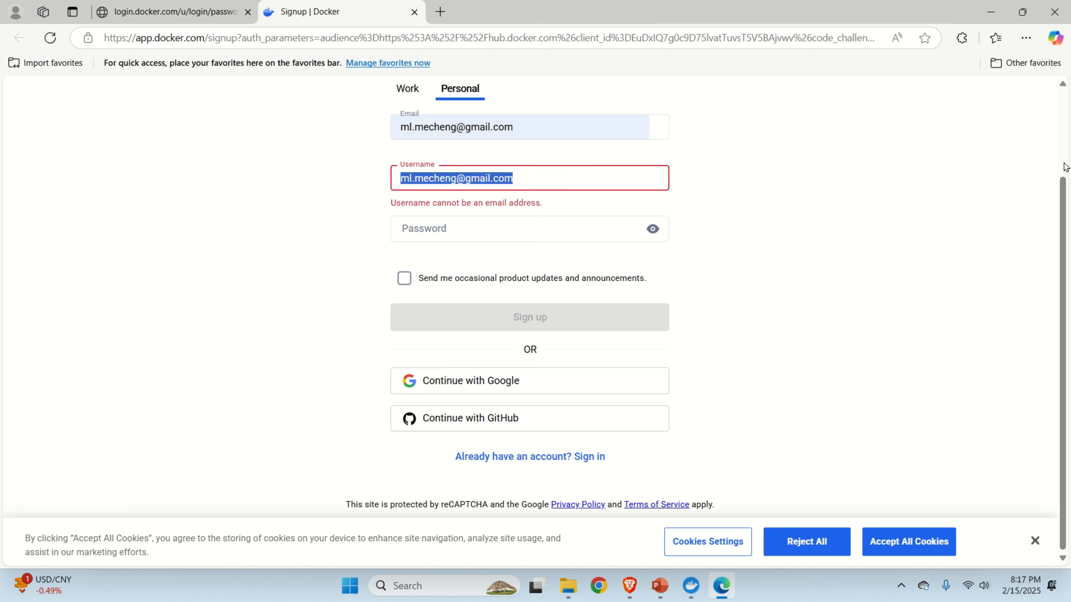
text(ahaber123)
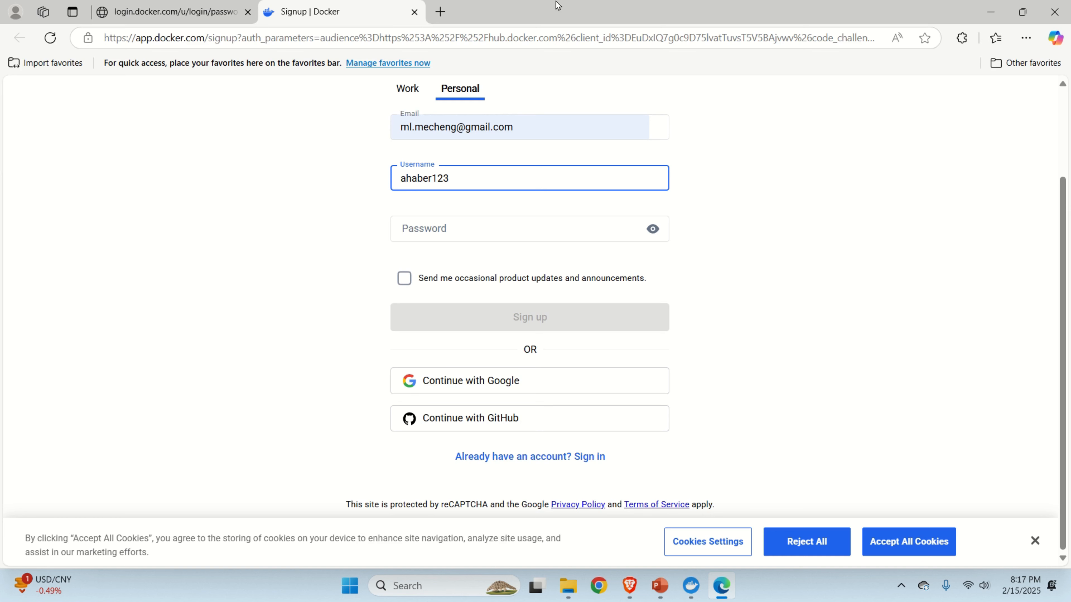
mouse_move(538, 19)
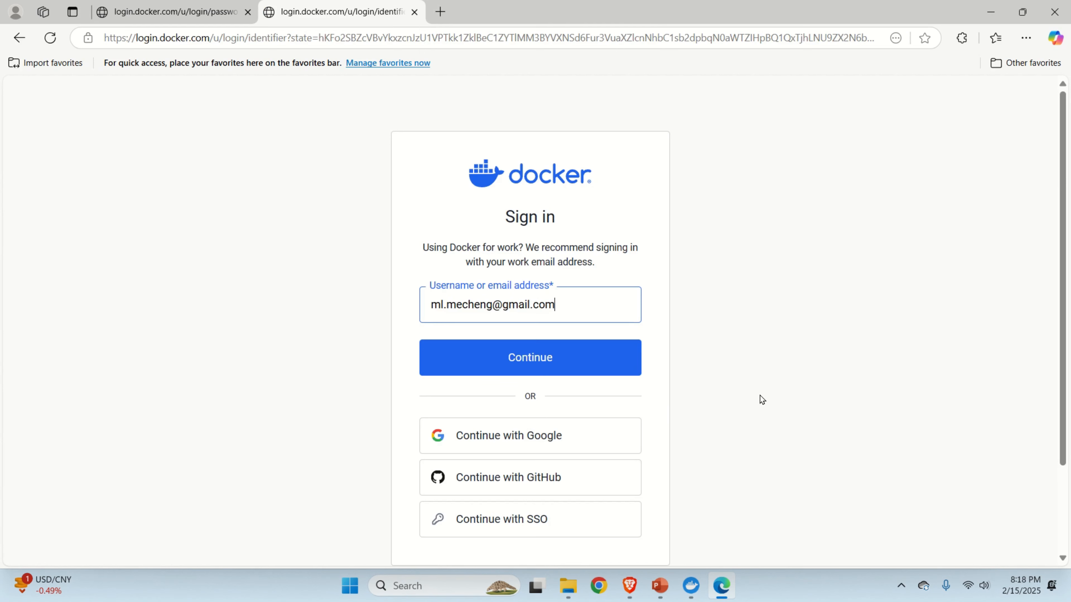
Continue with the e-mail, sign in with the password after one retry, and hand off to Docker Desktop.
click(562, 367)
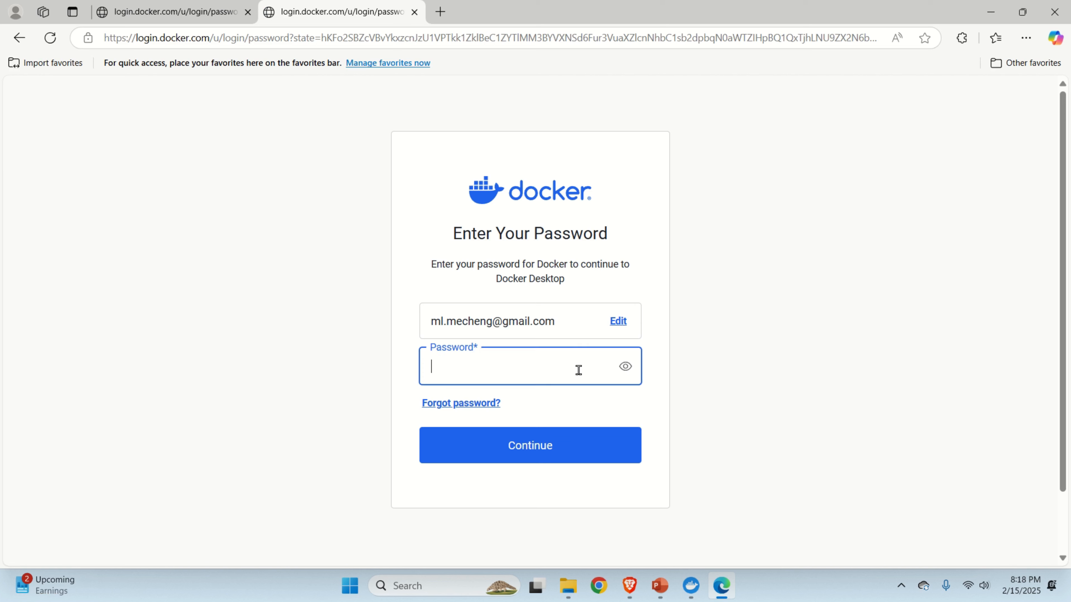
text(***)
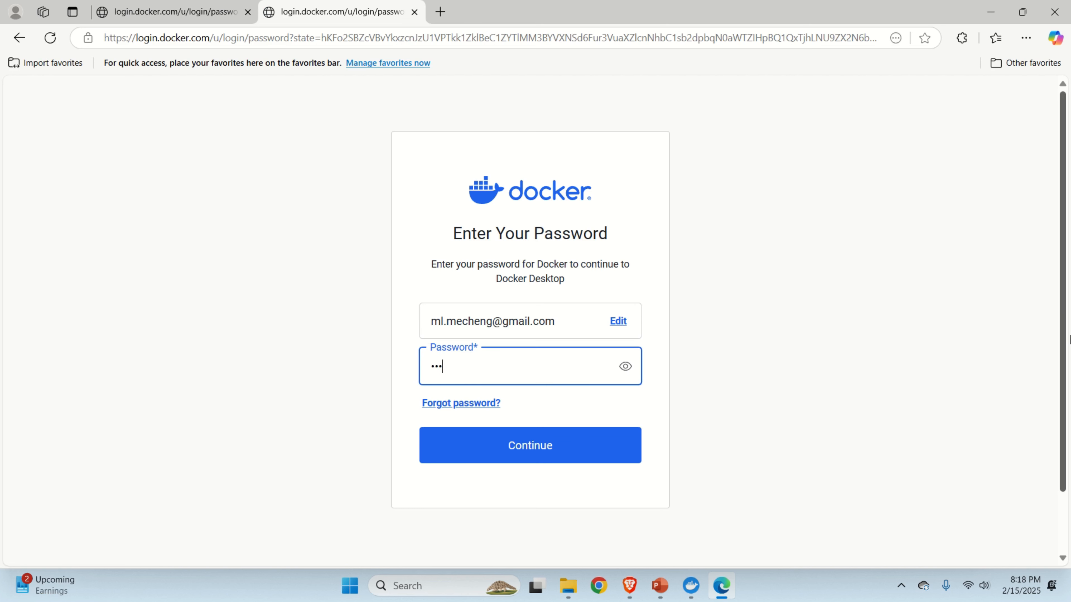
click(592, 438)
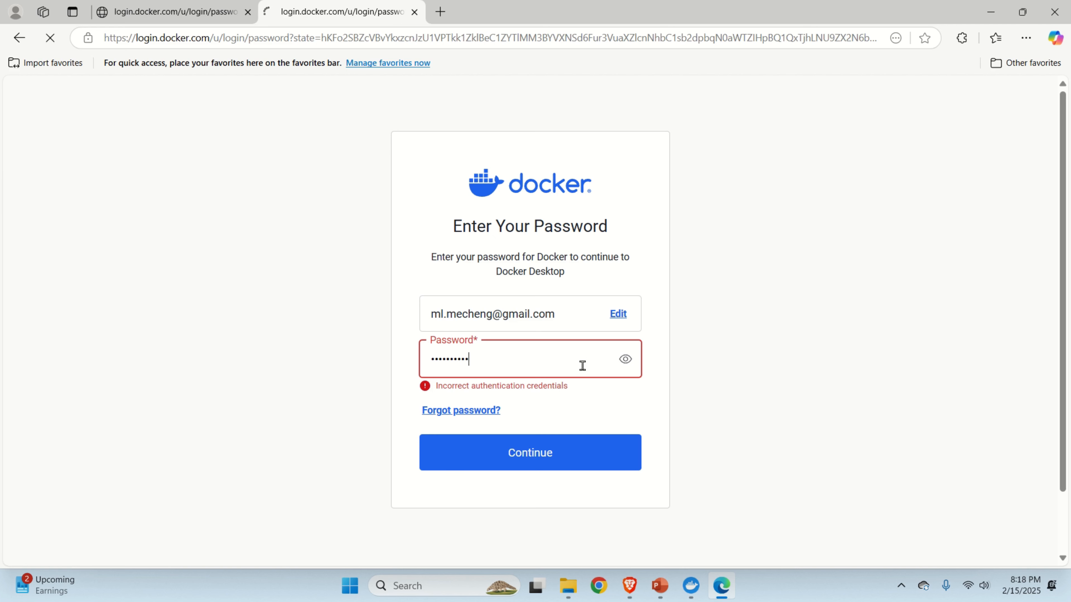
key(Return)
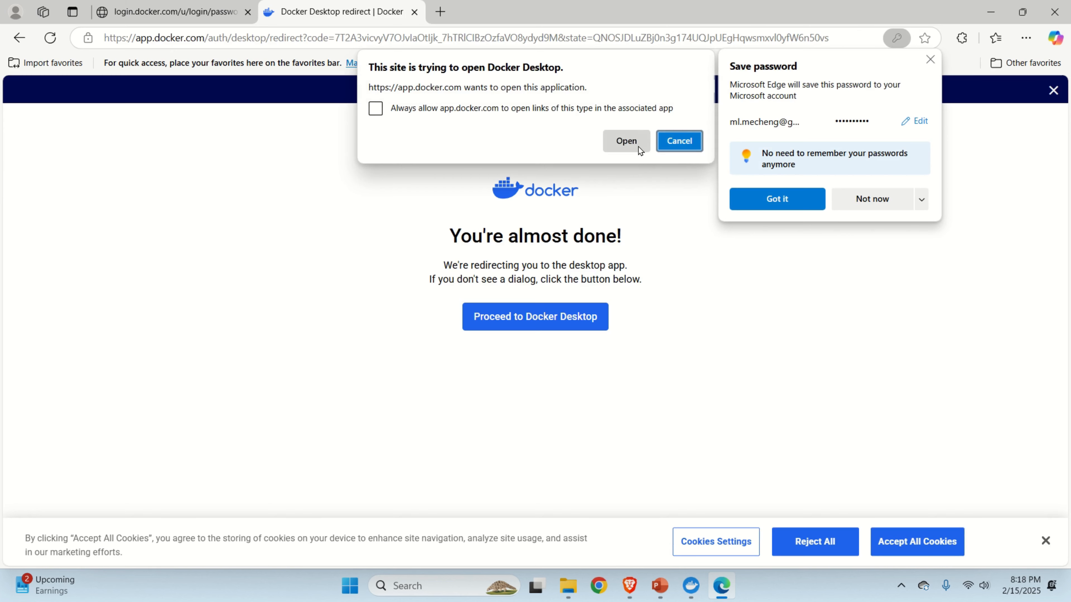
click(639, 151)
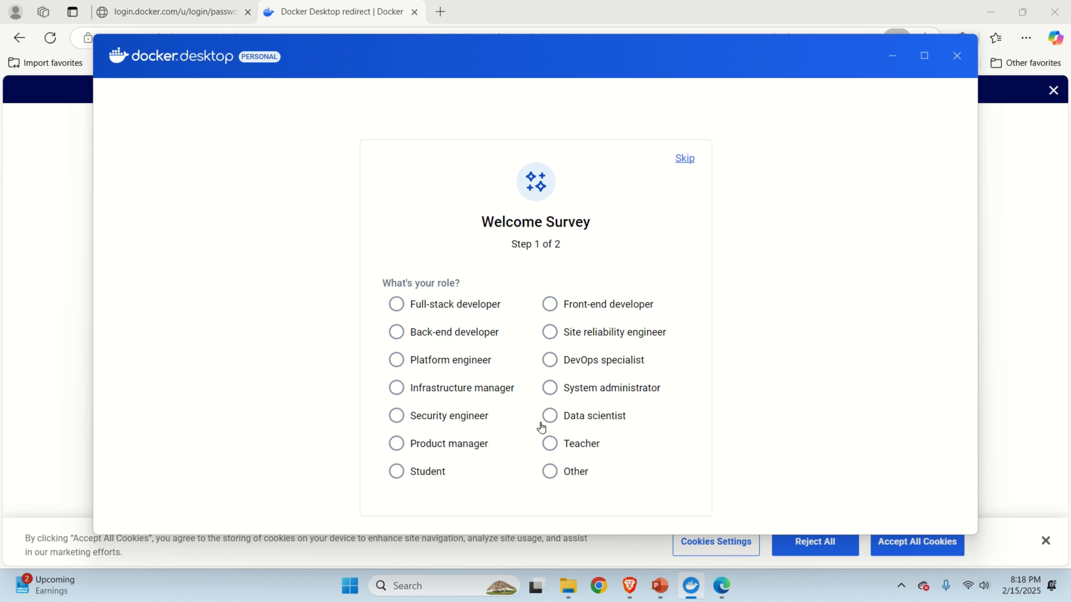
Answer the welcome survey with role Other and use 'Learning', then maximize the Containers dashboard.
click(549, 471)
click(548, 463)
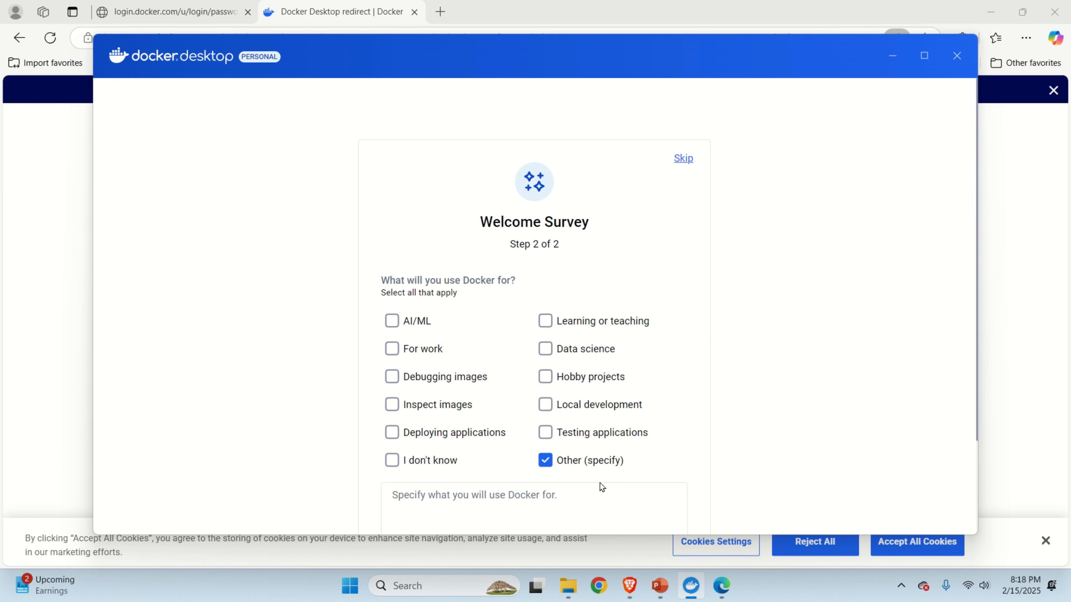
scroll(578, 486, down, 2)
click(550, 440)
text(Learning)
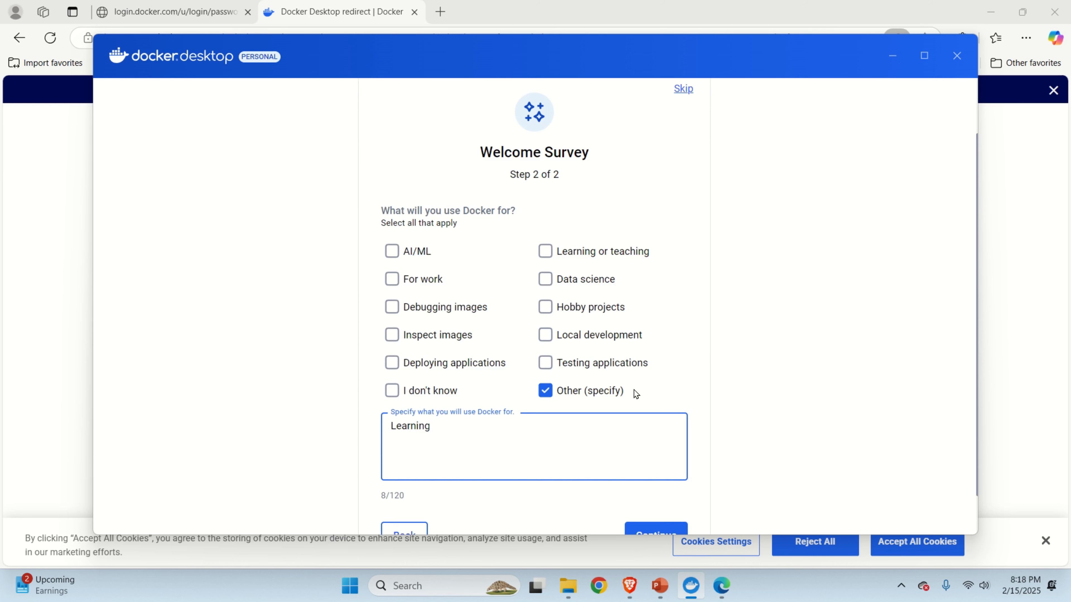
scroll(636, 394, down, 1)
click(658, 488)
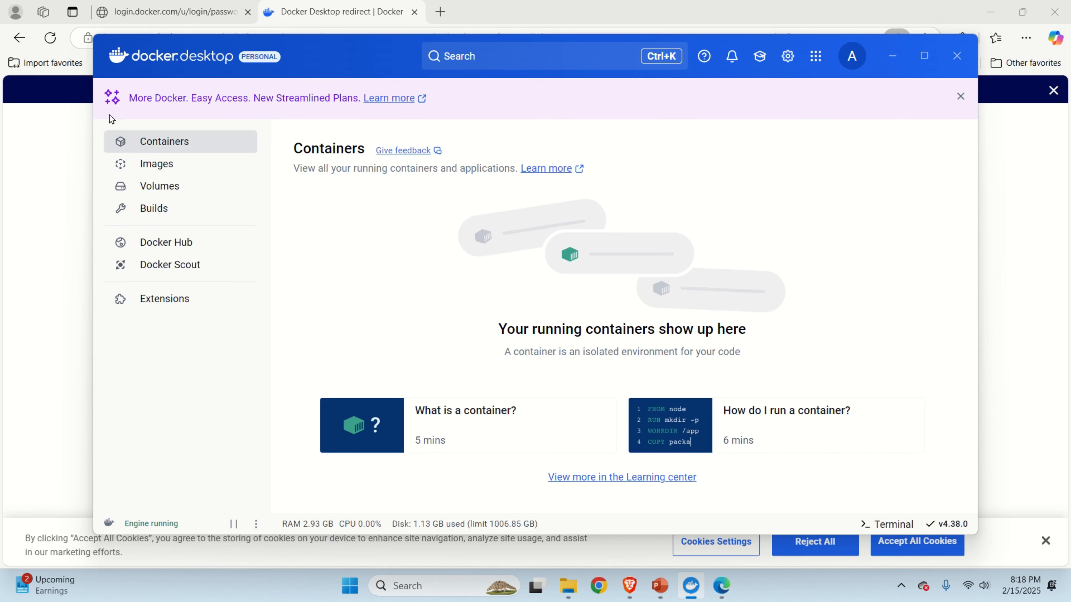
click(924, 56)
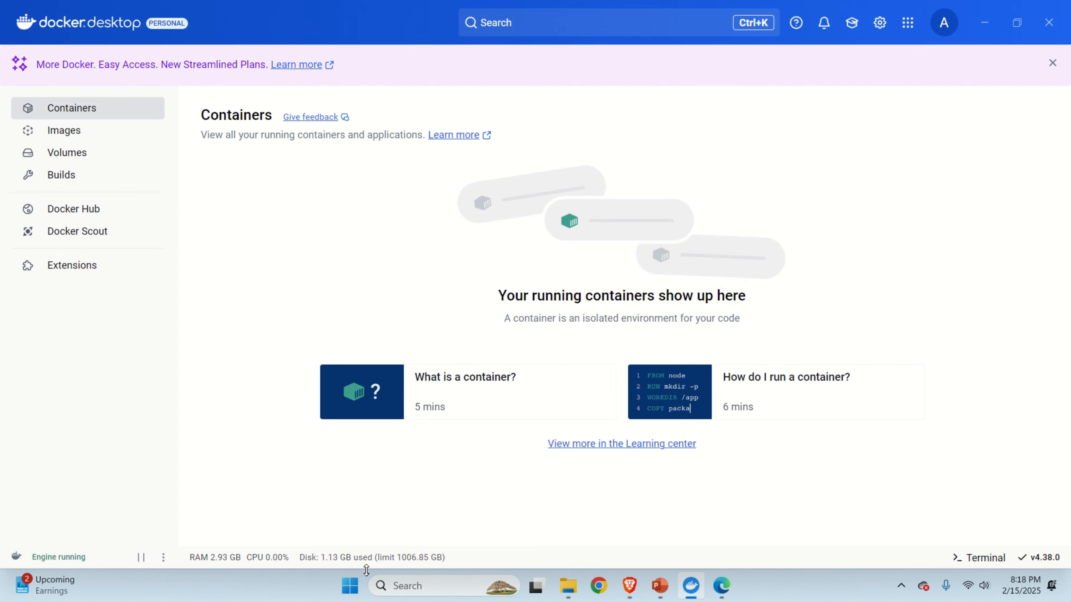
Run docker in a new Command Prompt and scroll through its commands and options listing.
click(352, 594)
text(comm)
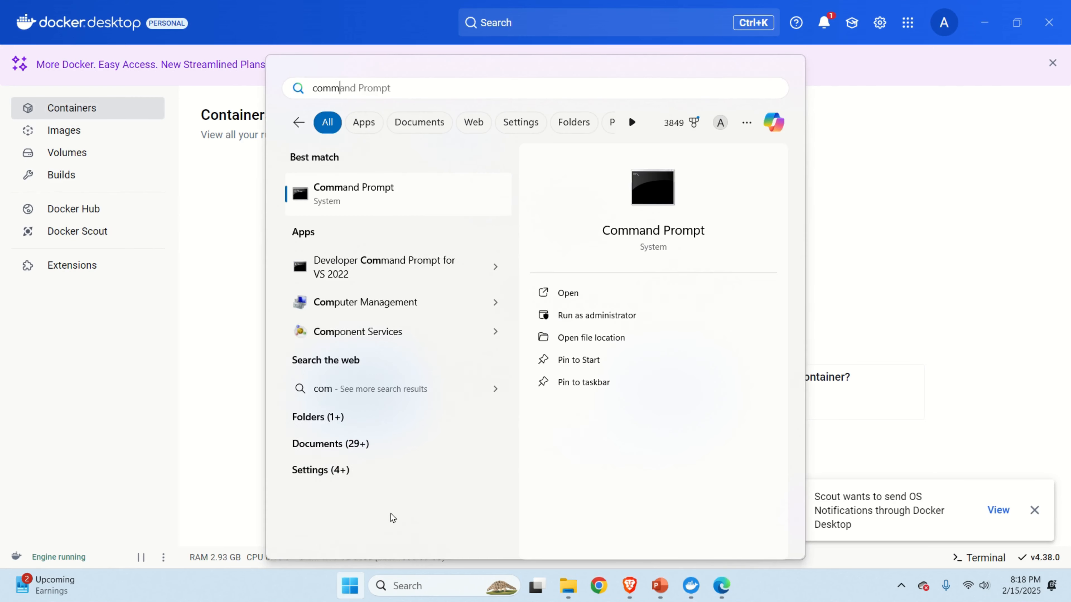
click(670, 232)
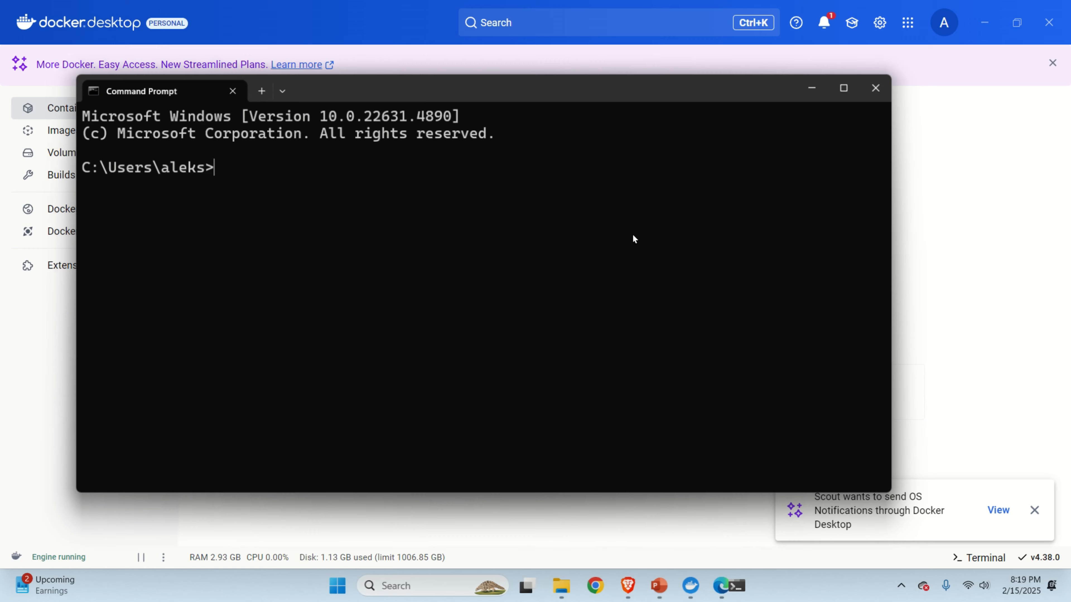
text(docker)
key(Return)
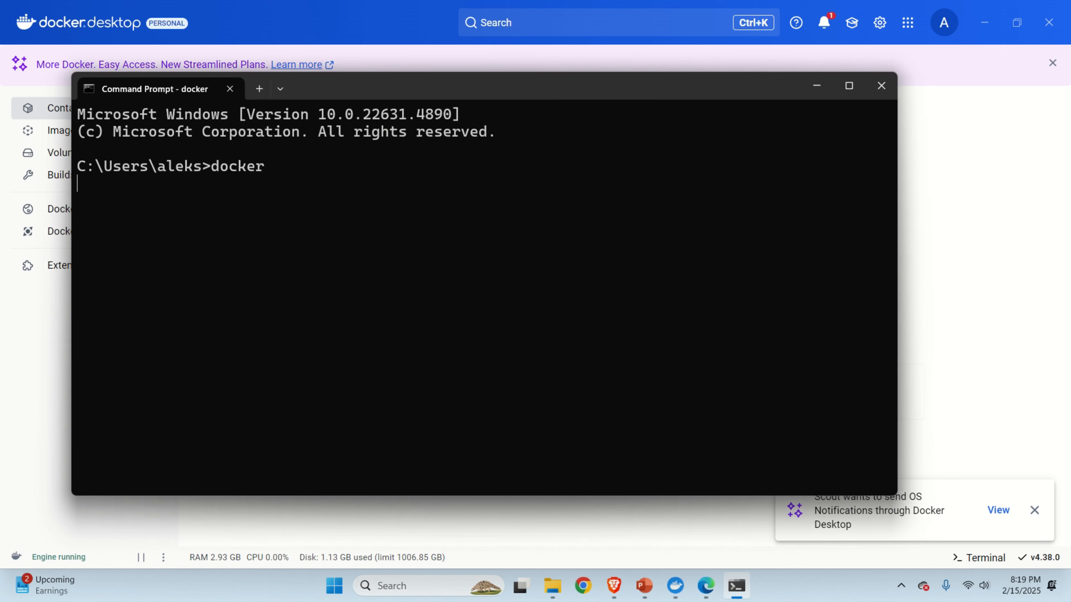
scroll(384, 321, up, 20)
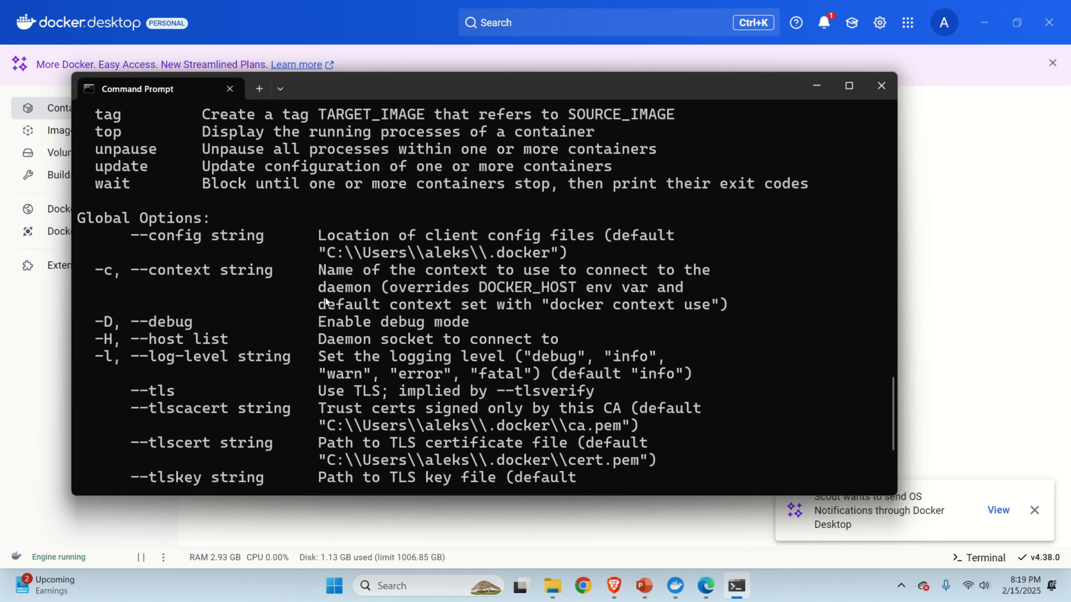
scroll(384, 322, up, 3)
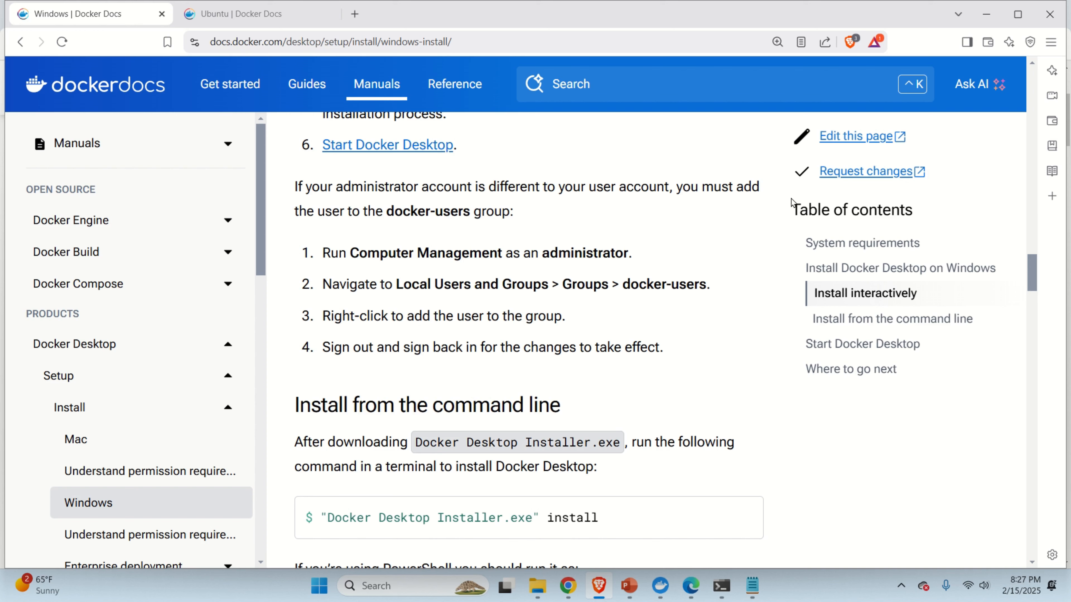
Run 'net localgroup docker-users' copied from the notes file and highlight the listed member.
click(721, 586)
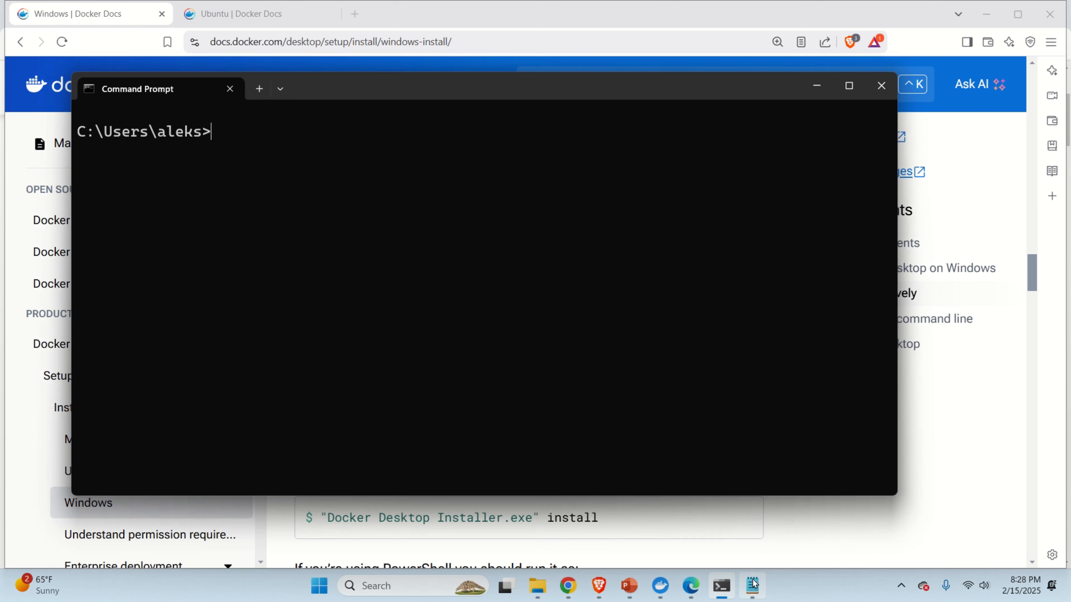
click(753, 585)
drag(232, 127, 80, 129)
right_click(122, 132)
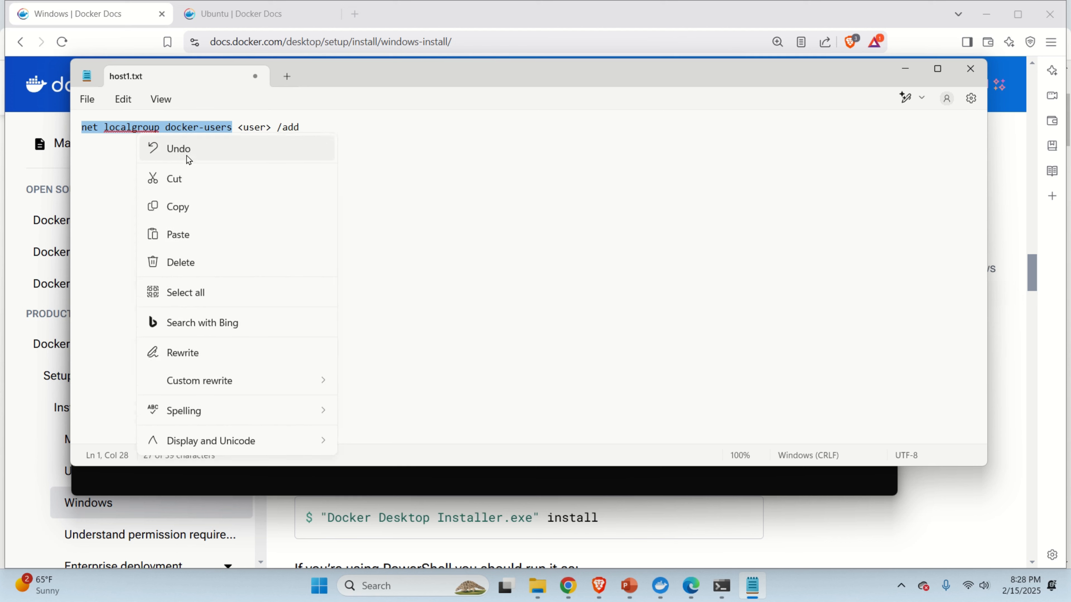
click(203, 210)
click(448, 487)
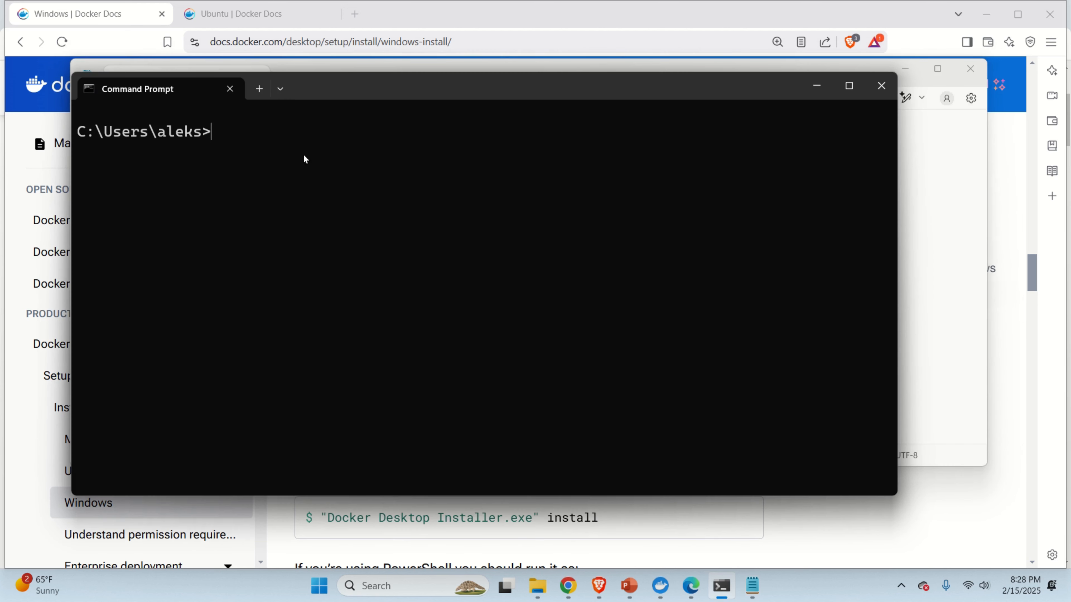
key(ctrl+v)
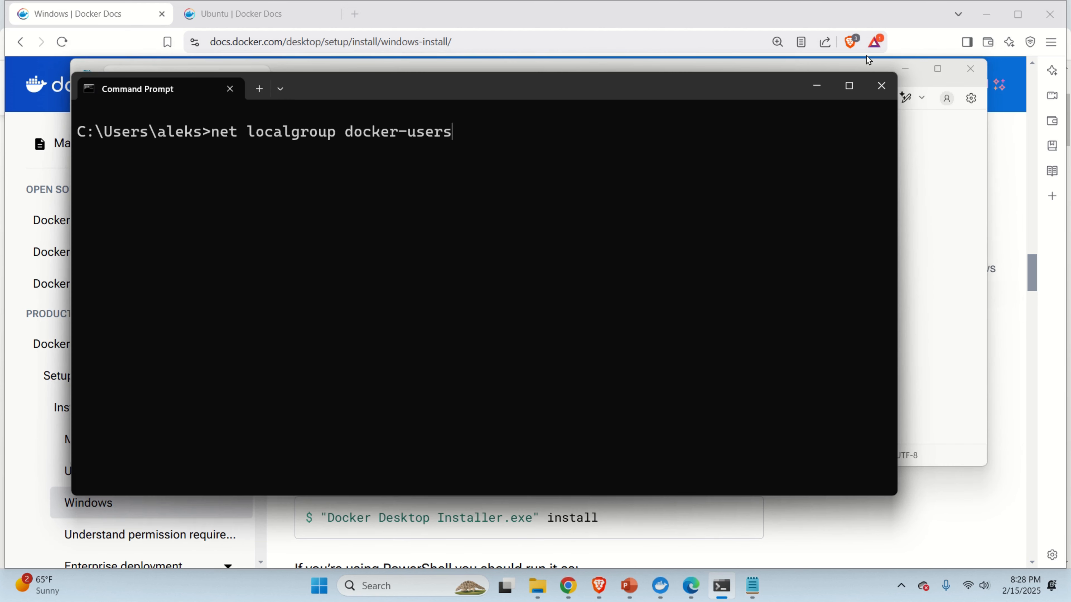
key(Return)
drag(122, 254, 80, 253)
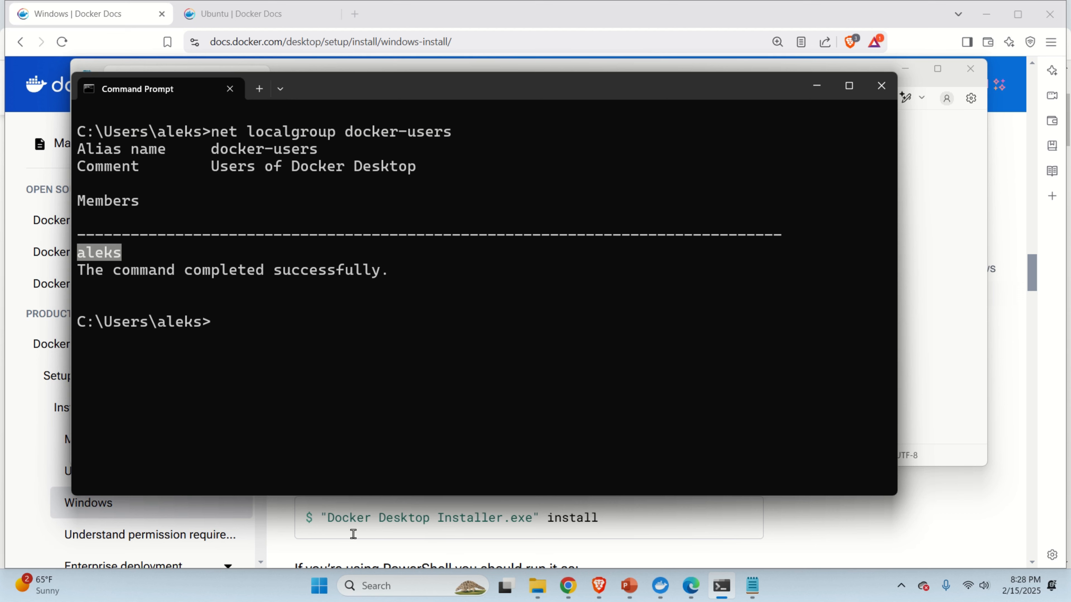
Launch Task Manager from the Start search.
click(321, 594)
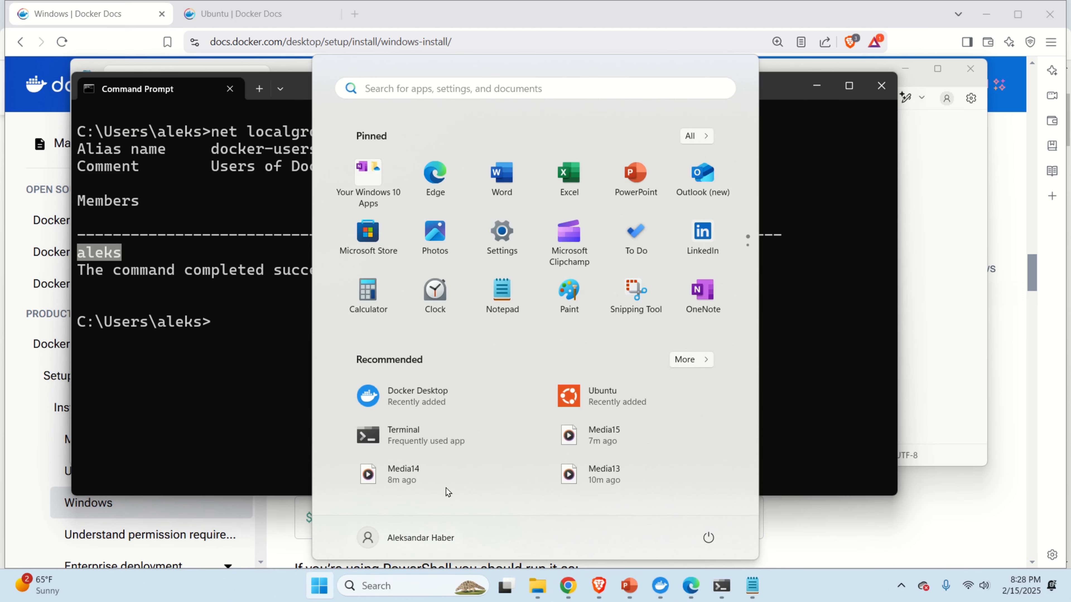
text(tas)
click(662, 191)
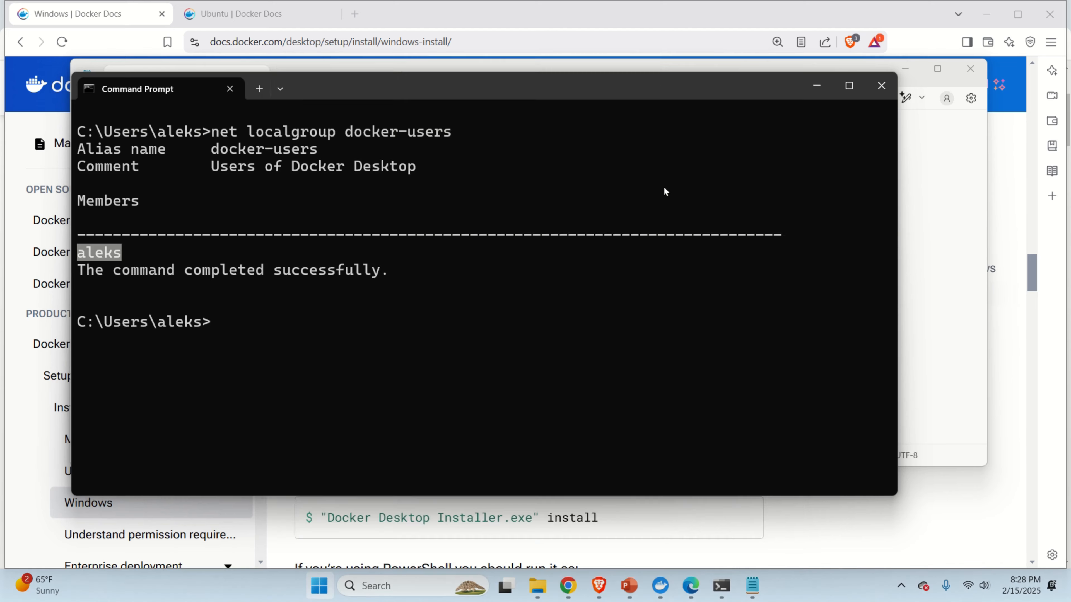
Show Task Manager's Details list of processes sorted by user name.
click(173, 249)
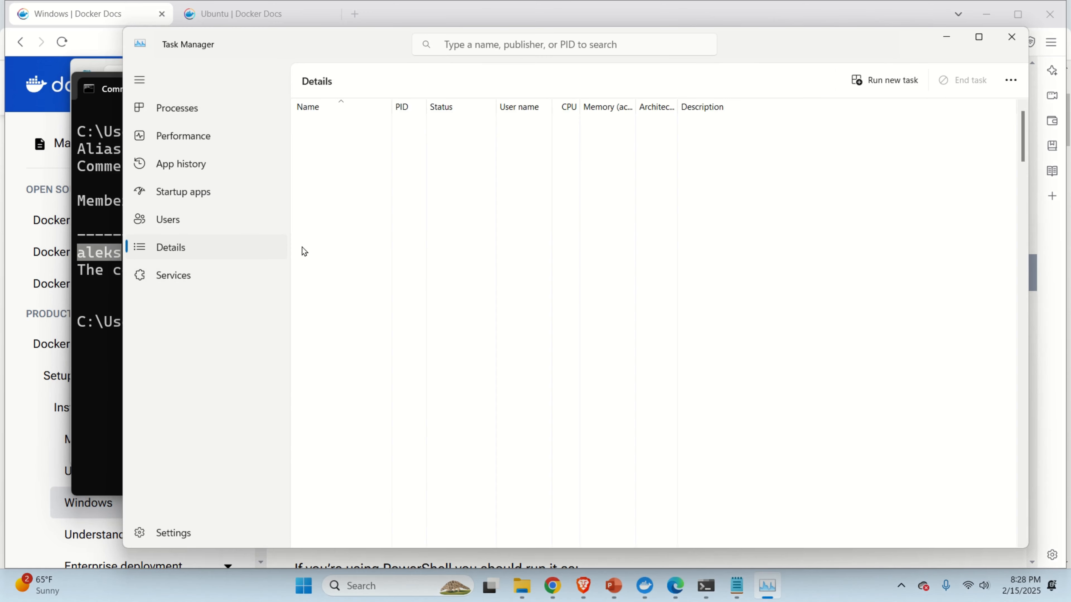
click(526, 108)
click(526, 108)
click(528, 112)
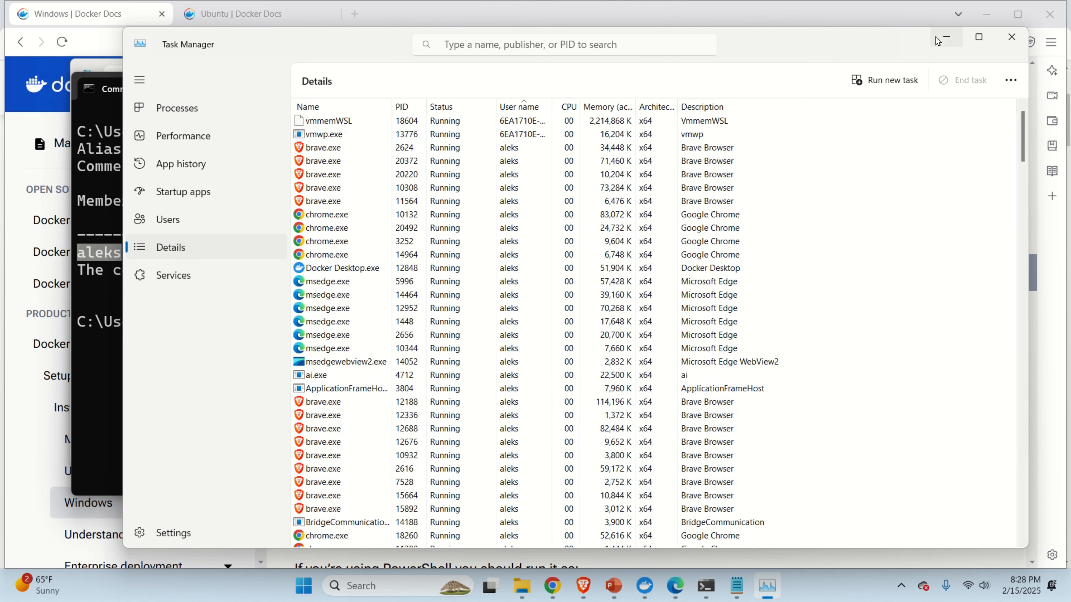
click(946, 37)
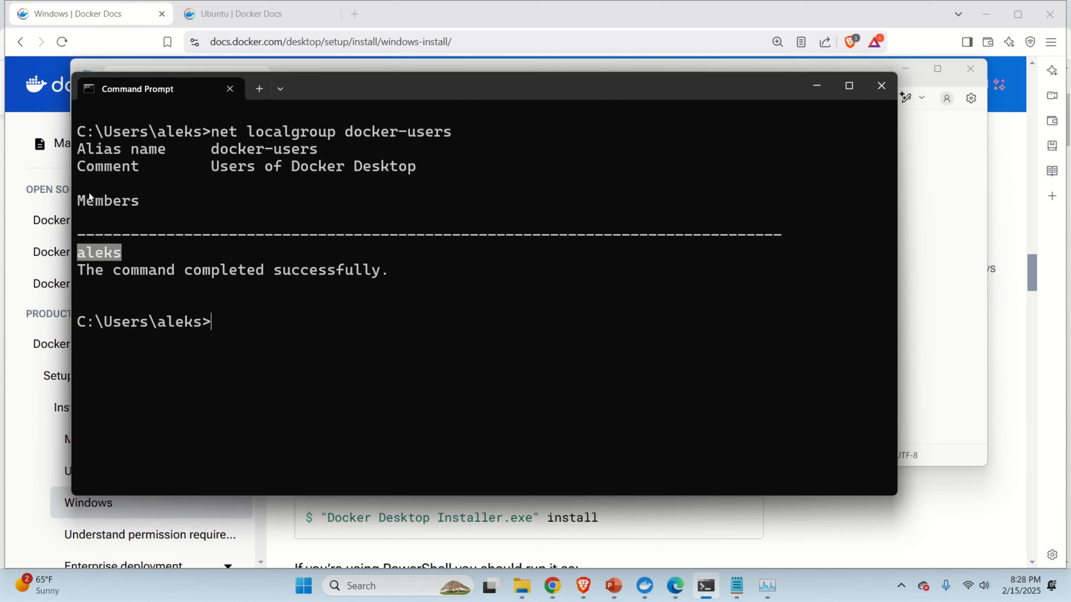
Copy the full docker-users add-user command line from the notes file.
click(767, 586)
click(736, 593)
click(193, 136)
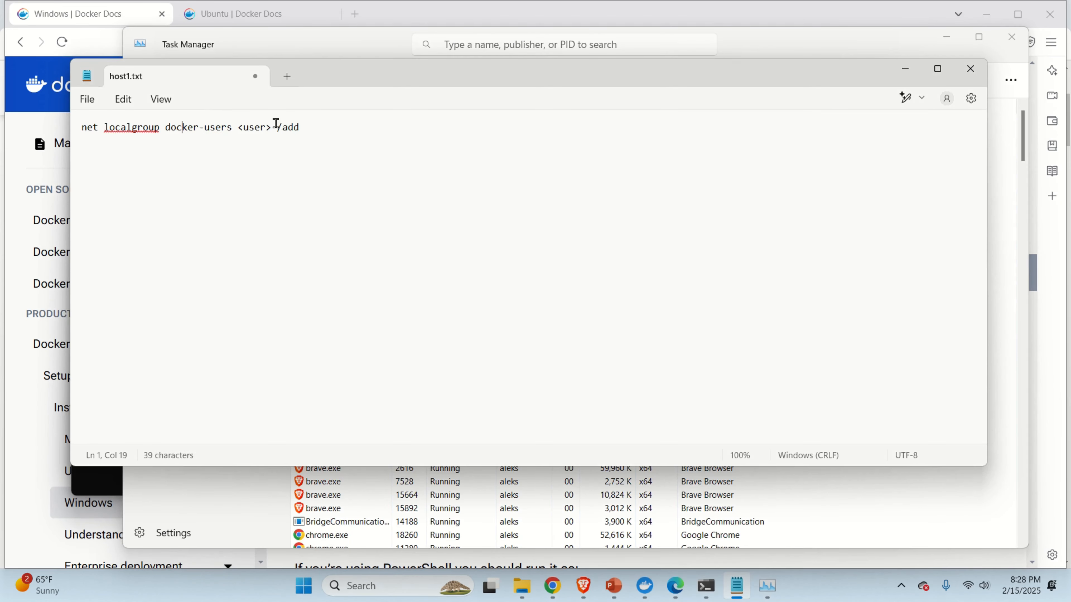
drag(302, 129, 82, 119)
right_click(123, 129)
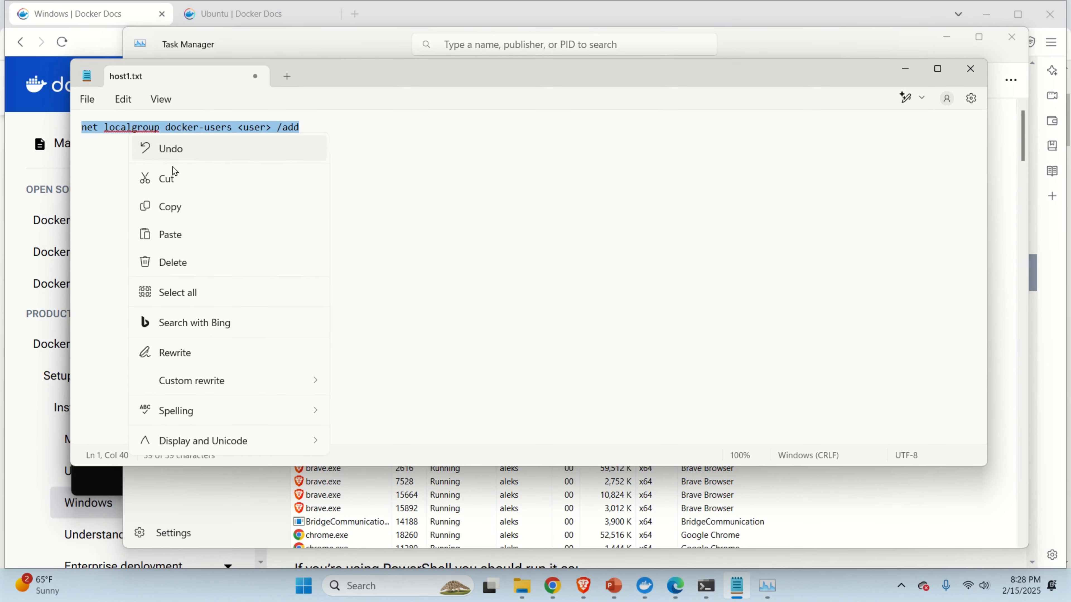
click(179, 207)
Run the pasted add-user command with the current username, which fails with System error 5.
key(alt+Tab)
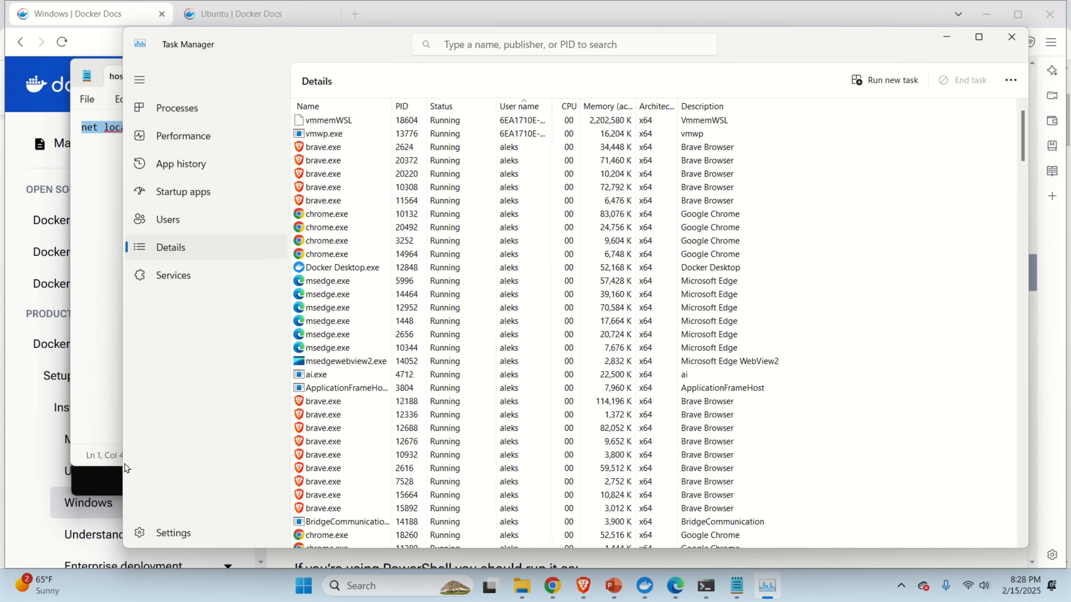
click(110, 480)
right_click(269, 375)
key(Left)
key(Left)
key(Left)
key(Left)
key(Left)
key(Left)
key(Left)
key(Left)
key(Left)
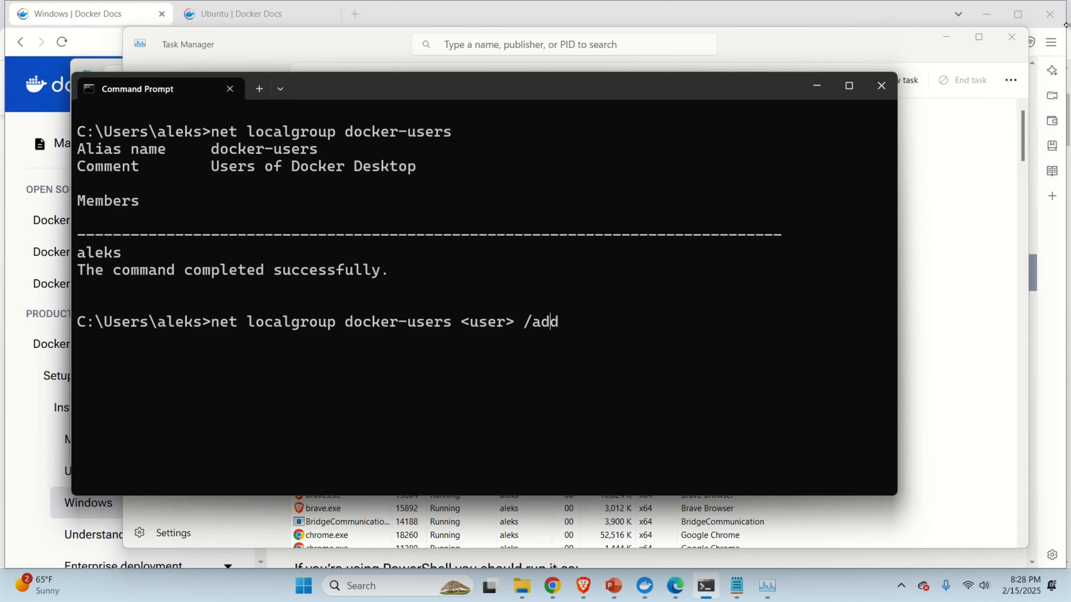
key(BackSpace)
key(BackSpace)
key(Delete)
key(Delete)
key(Delete)
key(Delete)
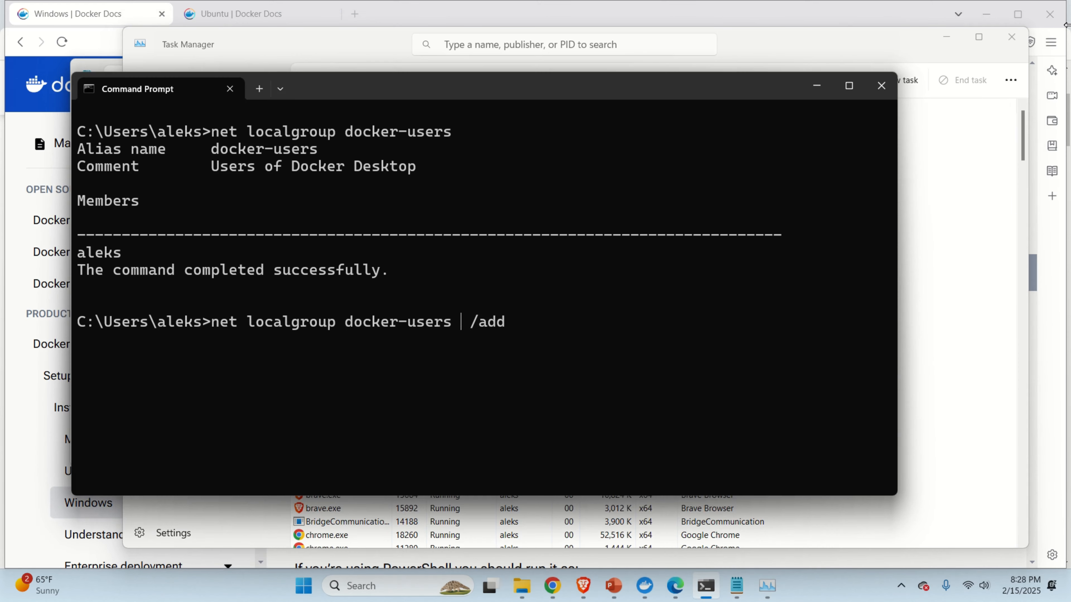
text(aleks)
key(Return)
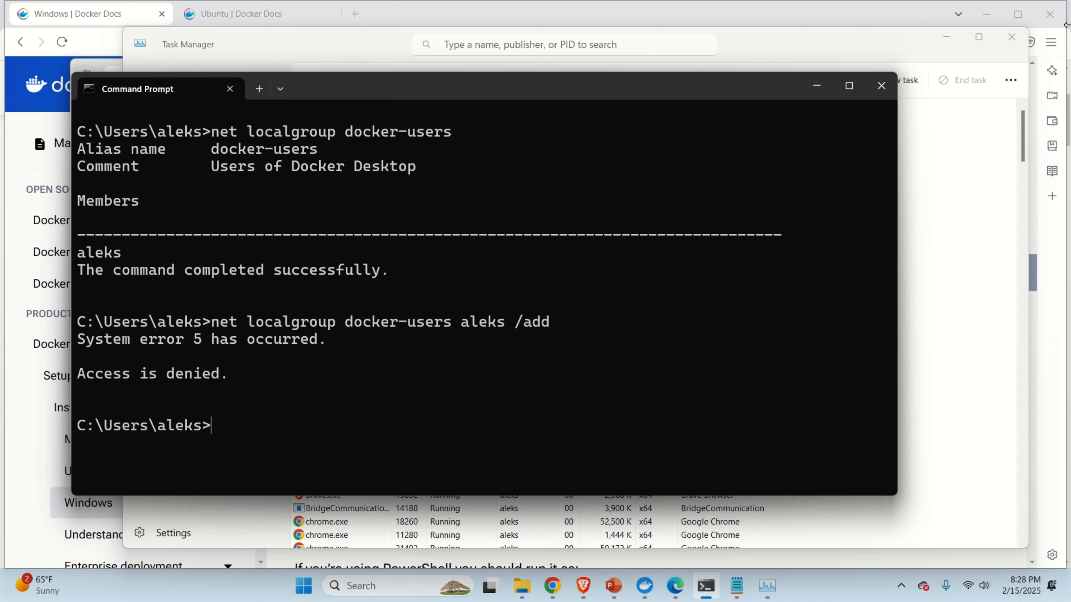
Copy the completed command from the output and close the non-administrator Command Prompt.
drag(549, 322, 214, 325)
key(ctrl+c)
click(881, 85)
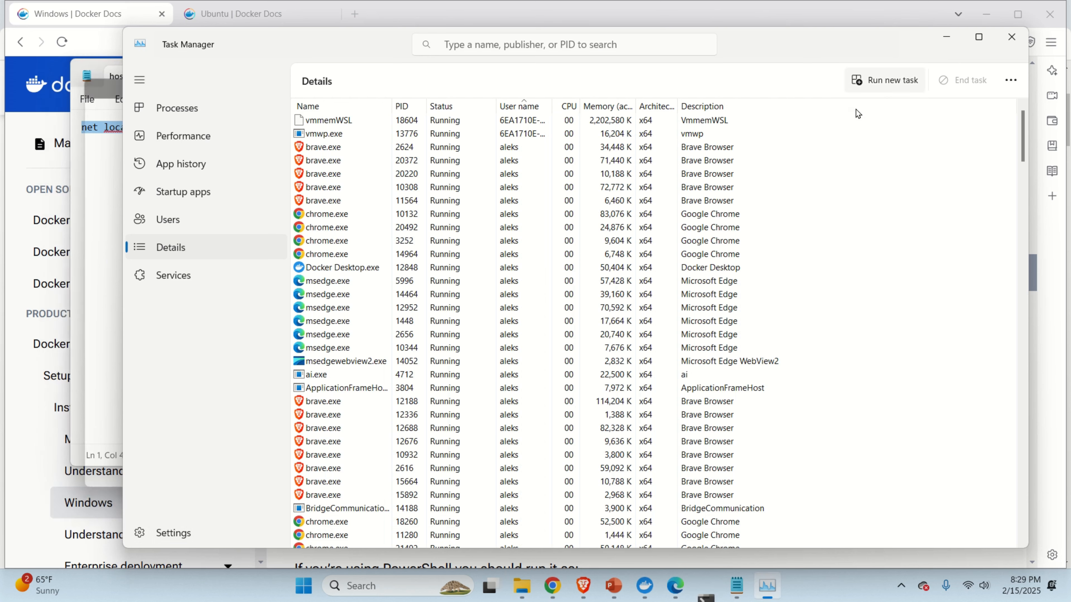
Run the add-user command in an administrator Command Prompt, which reports System error 1378.
click(320, 589)
text(com)
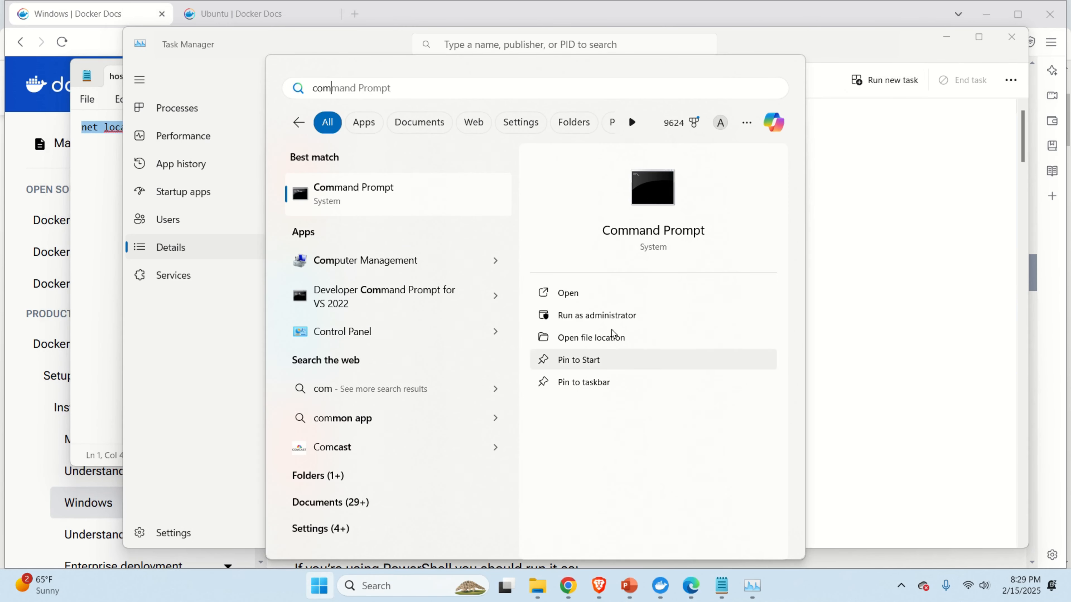
right_click(407, 192)
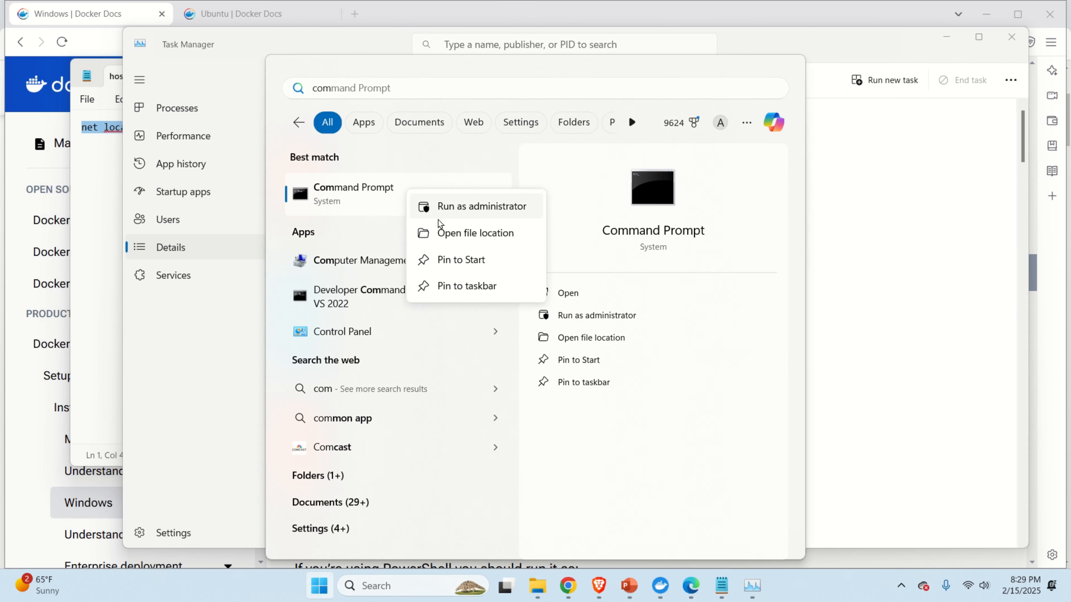
click(483, 216)
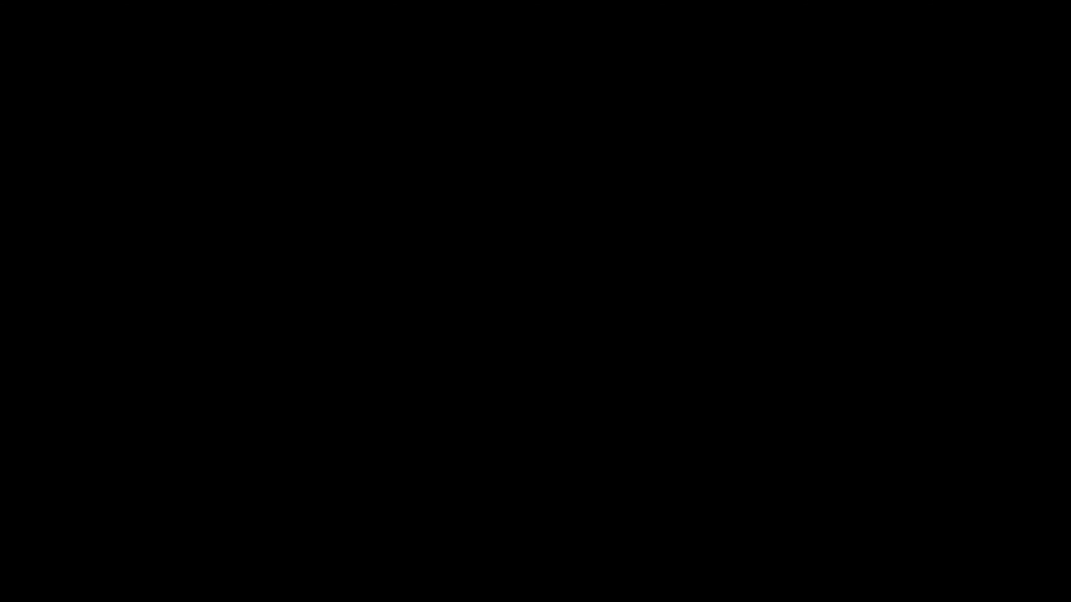
click(474, 411)
drag(496, 123, 392, 46)
right_click(387, 113)
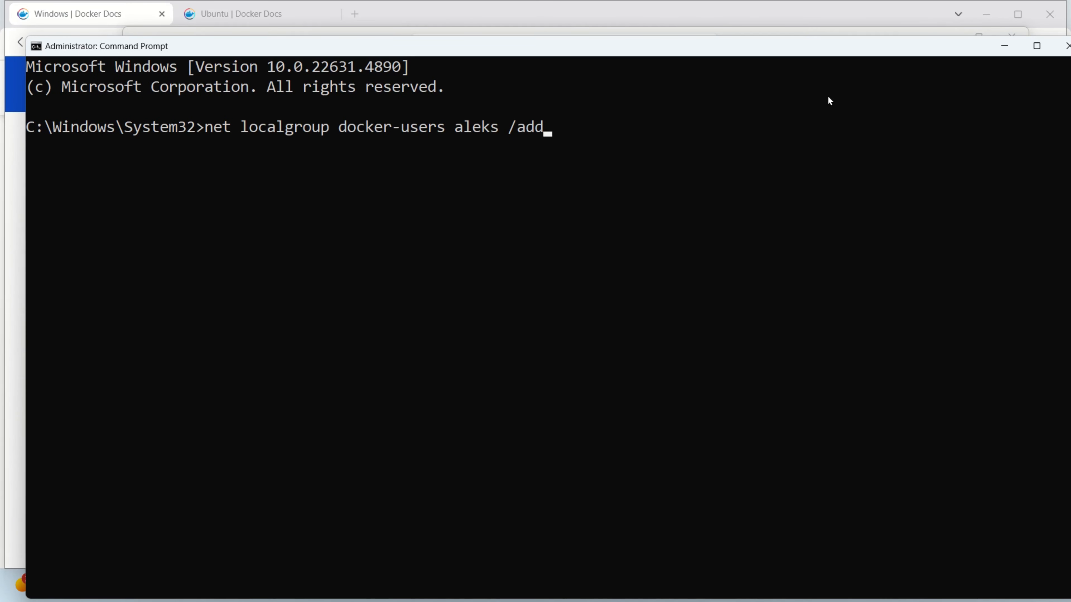
key(Return)
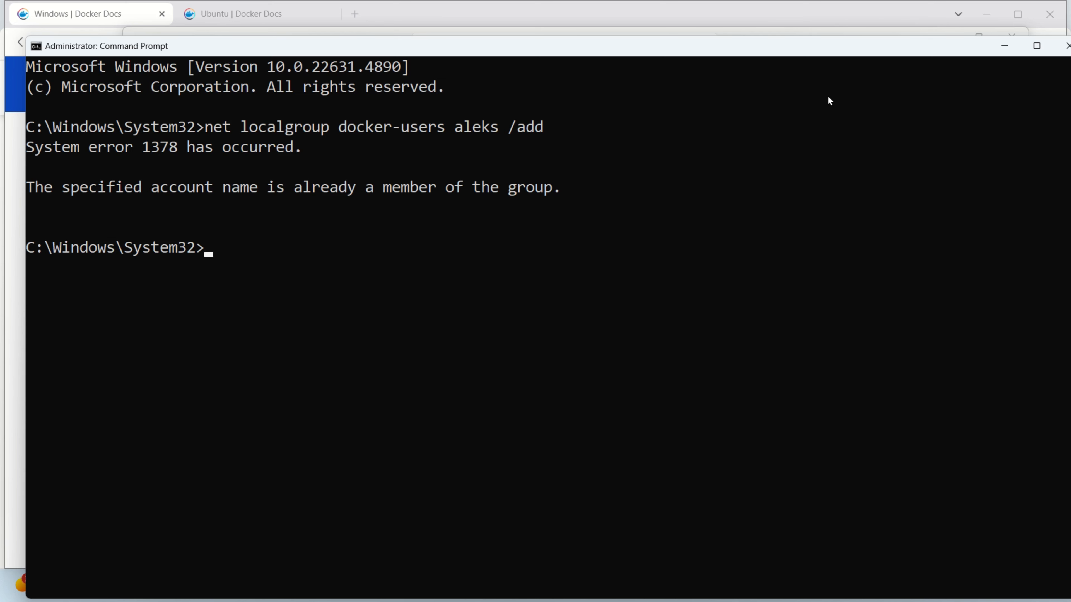
List the docker-users group members with 'net localgroup docker-users' and highlight the user.
key(Up)
key(BackSpace)
key(BackSpace)
key(BackSpace)
key(BackSpace)
key(BackSpace)
key(BackSpace)
key(BackSpace)
key(BackSpace)
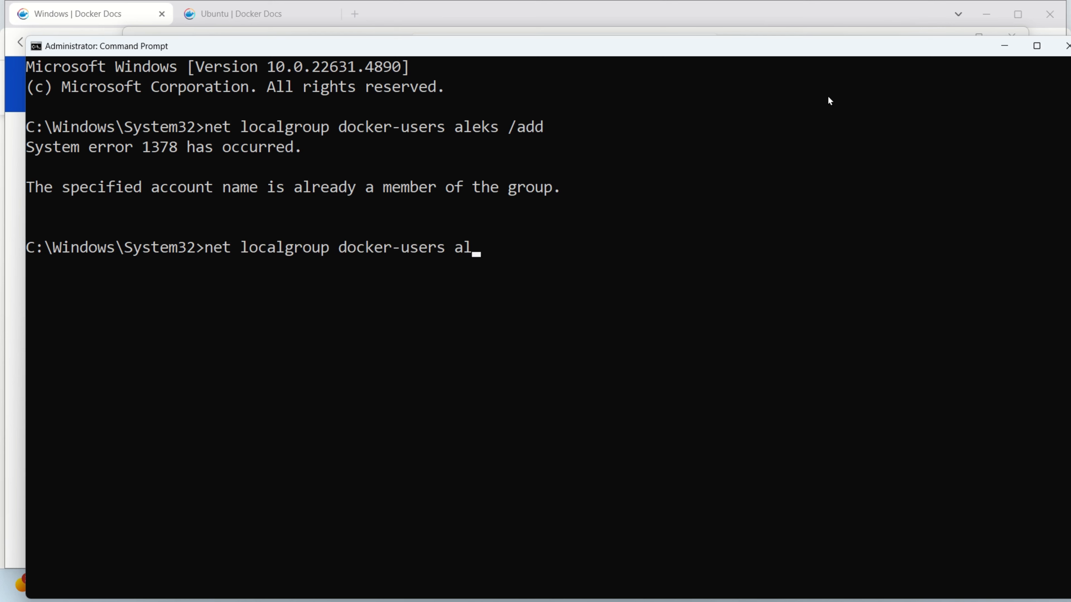
key(BackSpace)
key(BackSpace)
key(BackSpace)
key(Return)
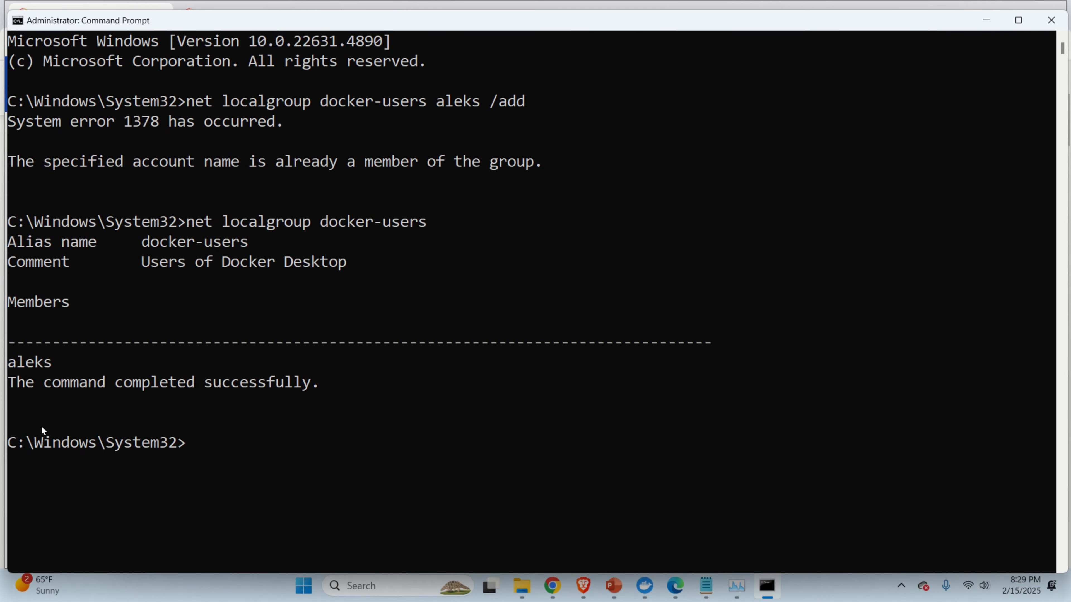
double_click(36, 367)
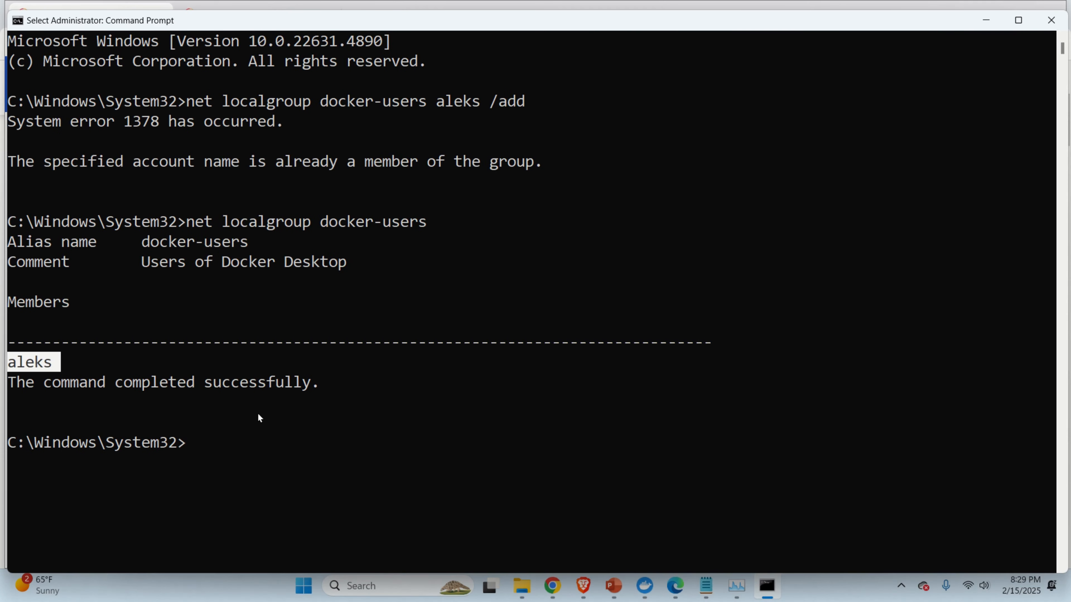